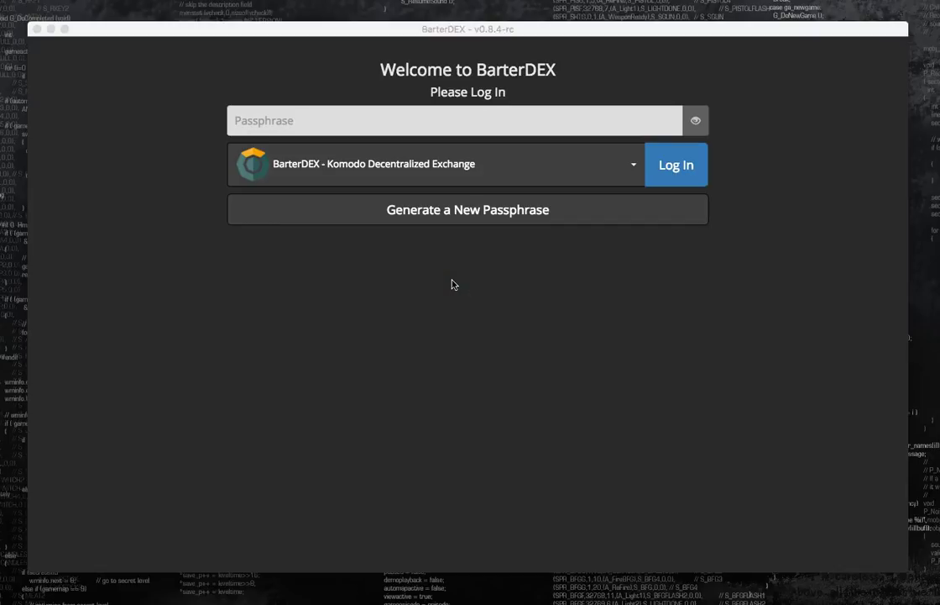
Generate a new passphrase, repeat it in the verification field and log in with it
{"action": "left_click", "coordinate": [464, 215]}
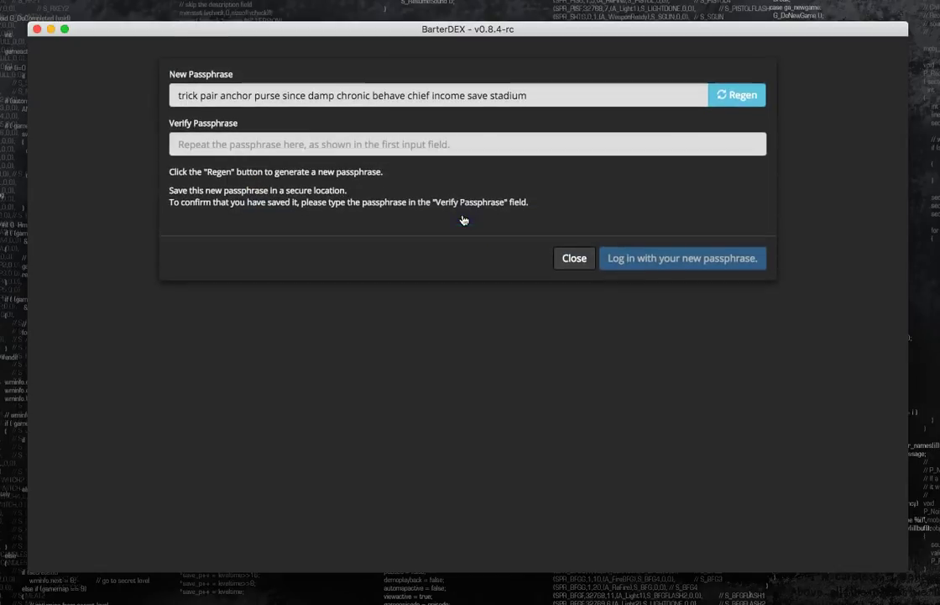
{"action": "left_click", "coordinate": [371, 95]}
{"action": "triple_click", "coordinate": [370, 95]}
{"action": "key", "text": "super+c"}
{"action": "left_click", "coordinate": [367, 146]}
{"action": "key", "text": "super+v"}
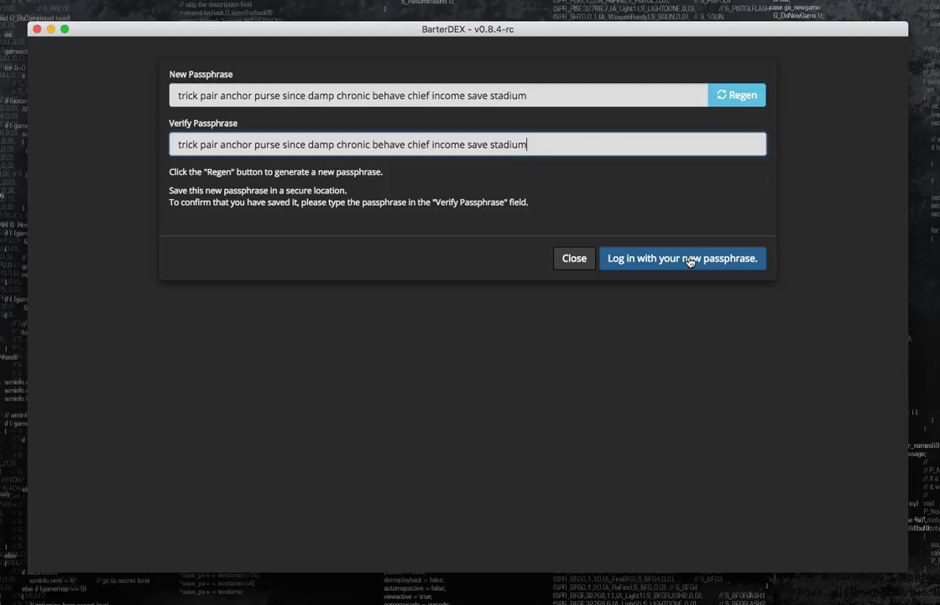
{"action": "left_click", "coordinate": [689, 261]}
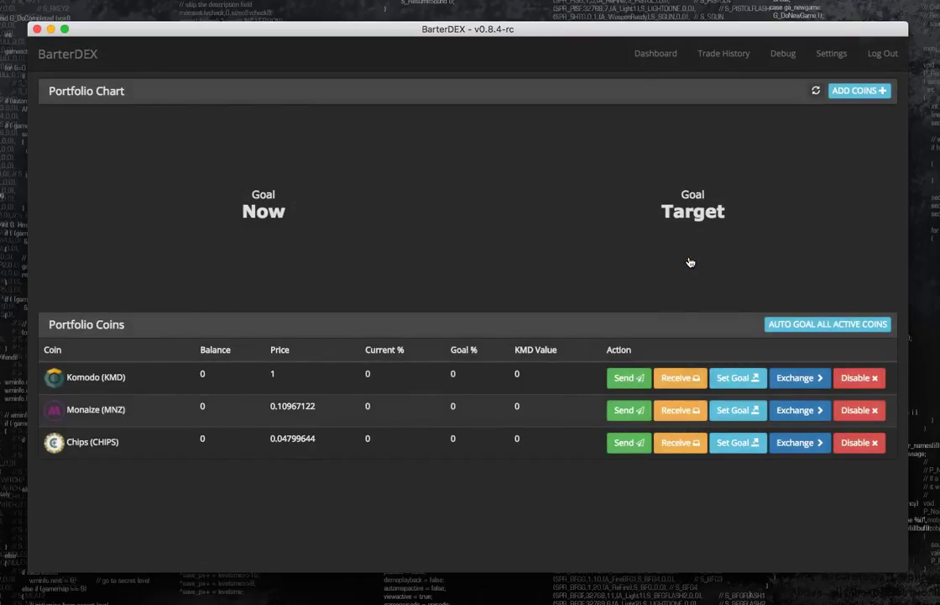
Log out of the wallet and log back in by entering the saved passphrase
{"action": "left_click", "coordinate": [879, 56]}
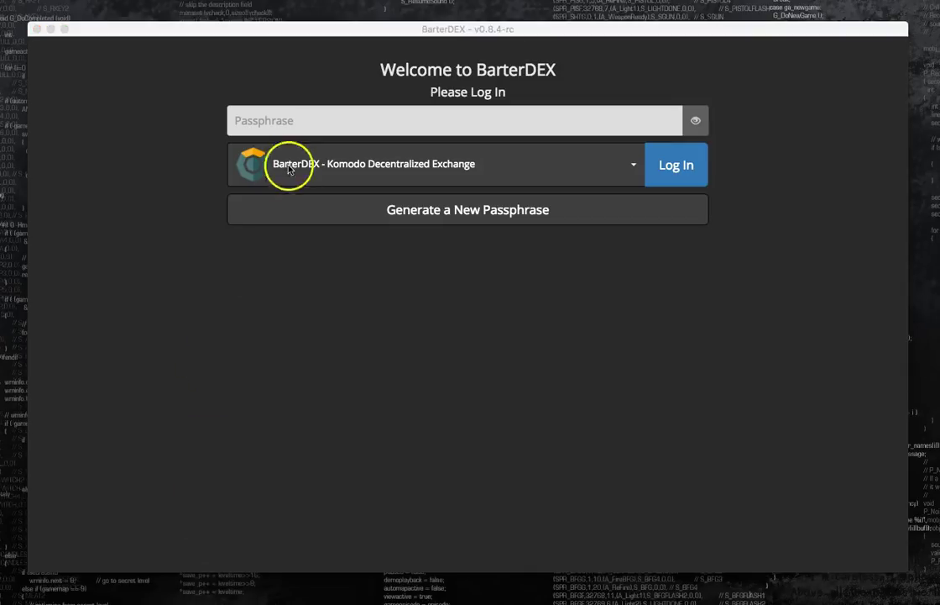
{"action": "left_click", "coordinate": [277, 118]}
{"action": "key", "text": "super+v"}
{"action": "left_click", "coordinate": [686, 175]}
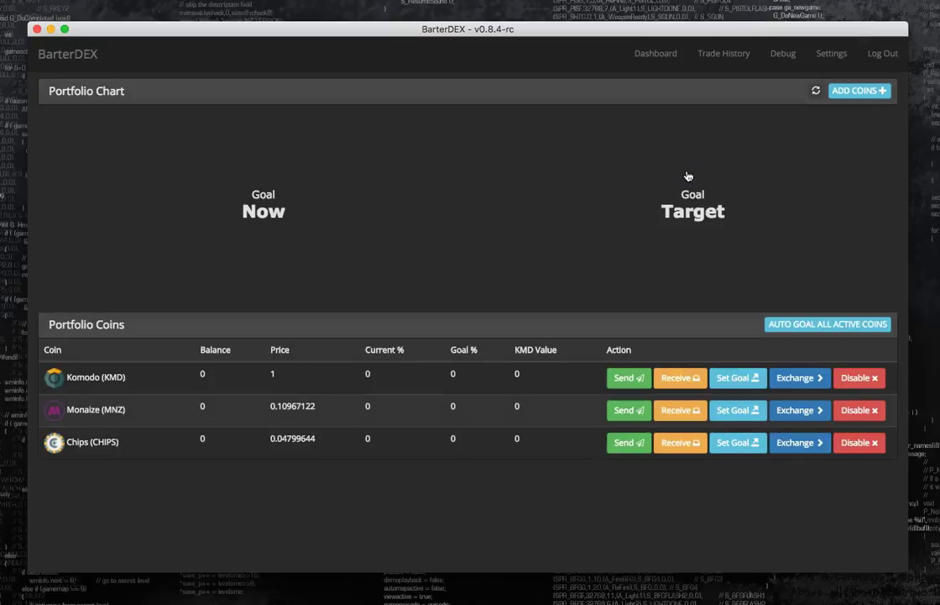
{"action": "left_click", "coordinate": [727, 164]}
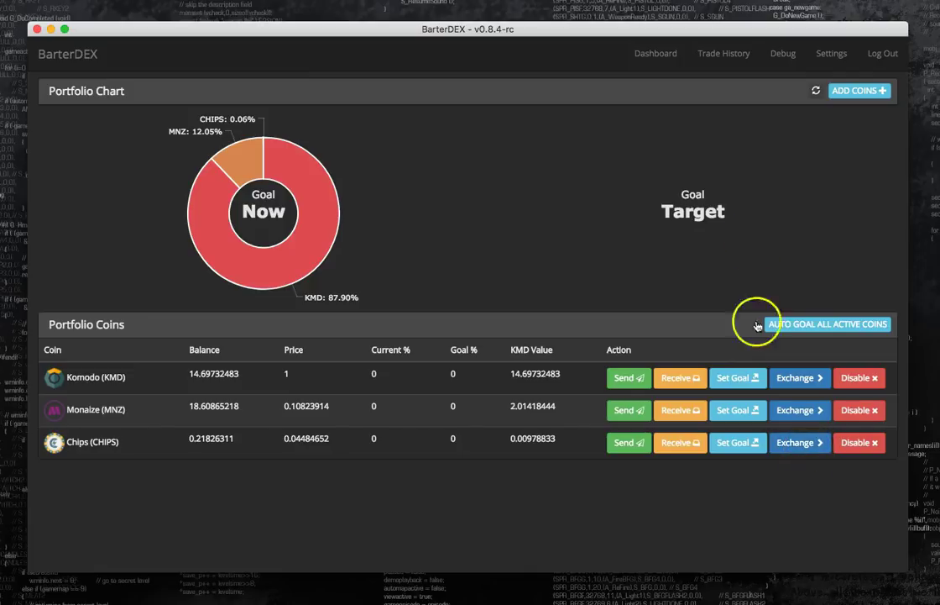
Refresh the portfolio and add Dogecoin (DOGE) to it in Electrum mode
{"action": "left_click", "coordinate": [817, 92]}
{"action": "left_click", "coordinate": [843, 93]}
{"action": "left_click", "coordinate": [408, 121]}
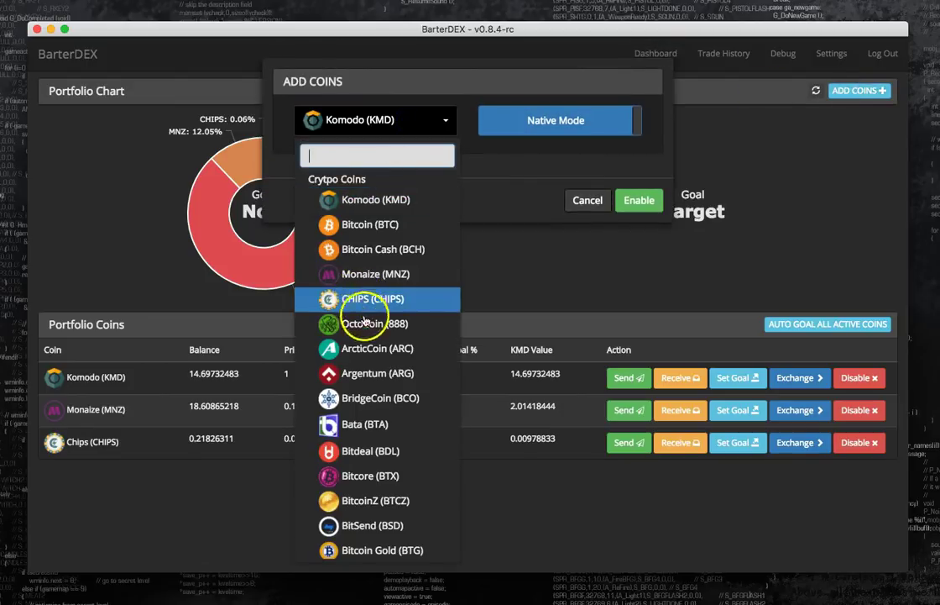
{"action": "scroll", "coordinate": [389, 427], "scroll_direction": "down", "scroll_amount": 3}
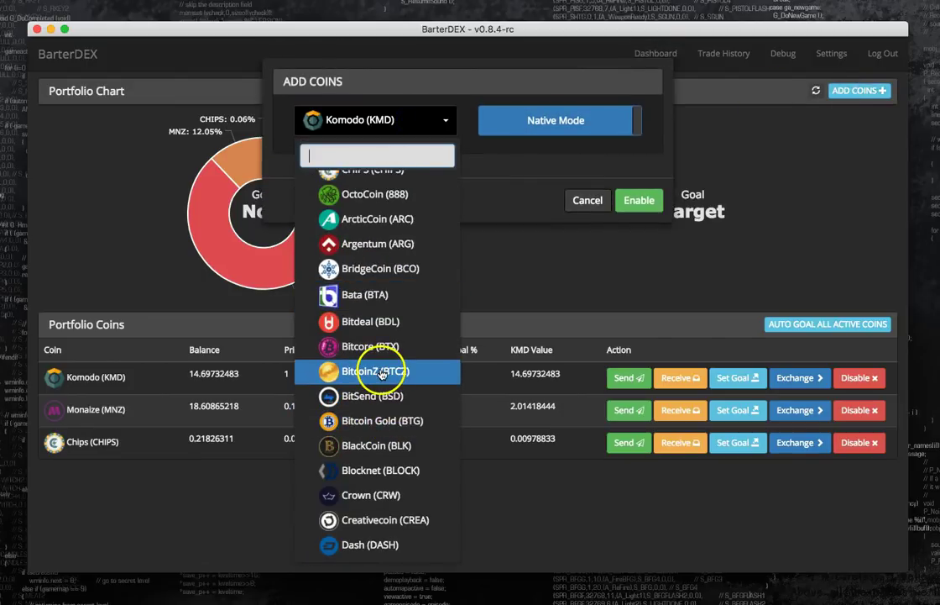
{"action": "scroll", "coordinate": [382, 418], "scroll_direction": "down", "scroll_amount": 3}
{"action": "scroll", "coordinate": [382, 417], "scroll_direction": "down", "scroll_amount": 5}
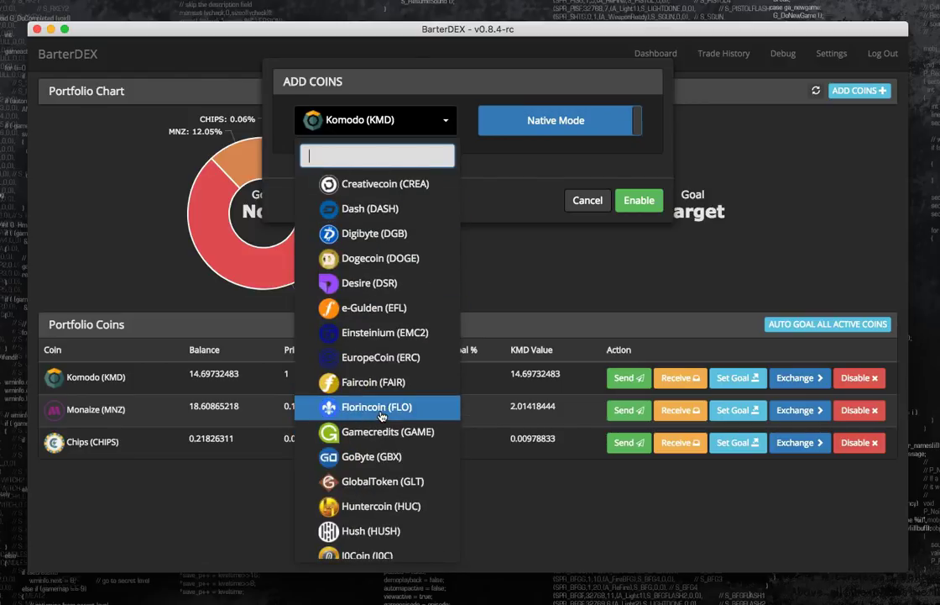
{"action": "left_click", "coordinate": [360, 258]}
{"action": "left_click", "coordinate": [538, 130]}
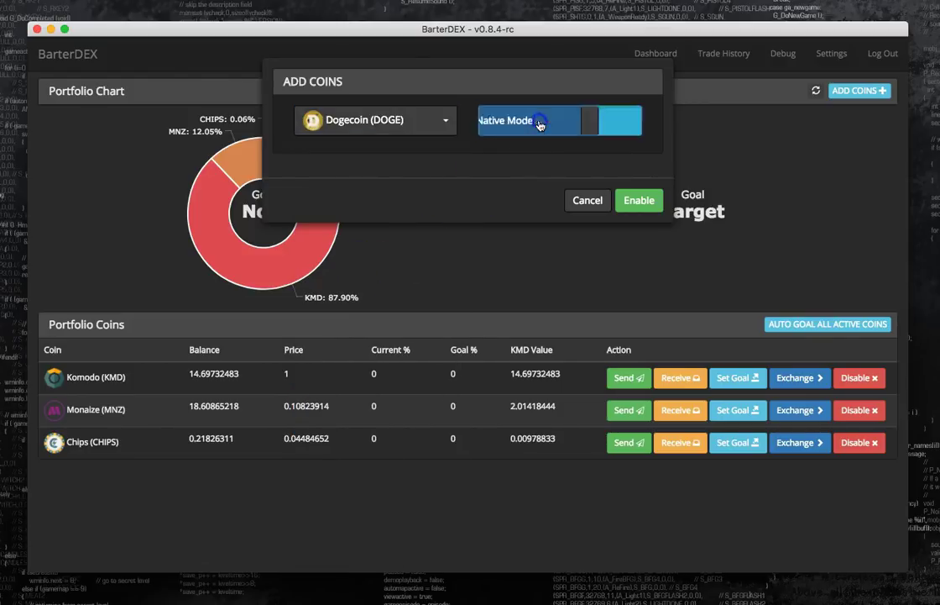
{"action": "left_click", "coordinate": [654, 199]}
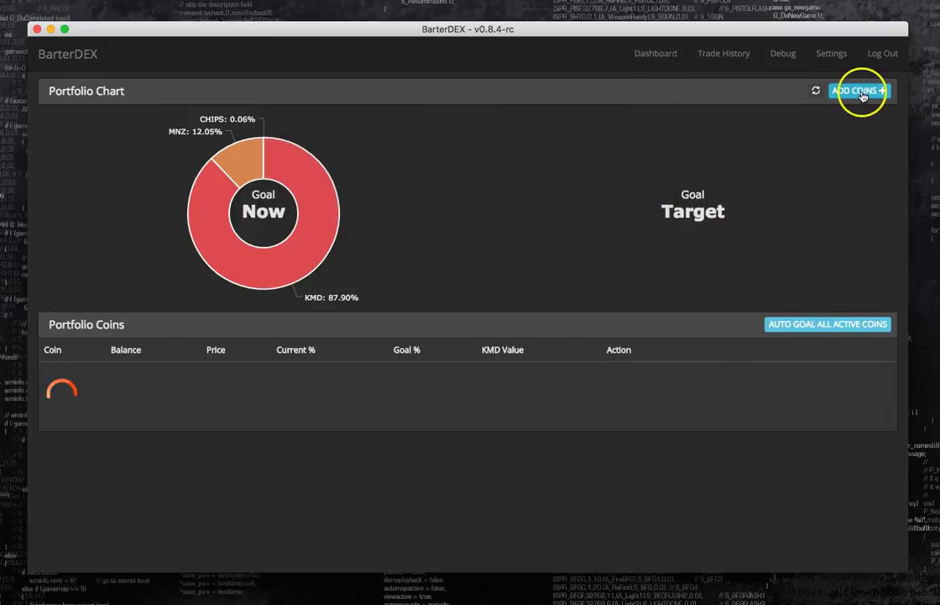
Add Hush (HUSH) to the portfolio coins in Electrum mode
{"action": "left_click", "coordinate": [862, 93]}
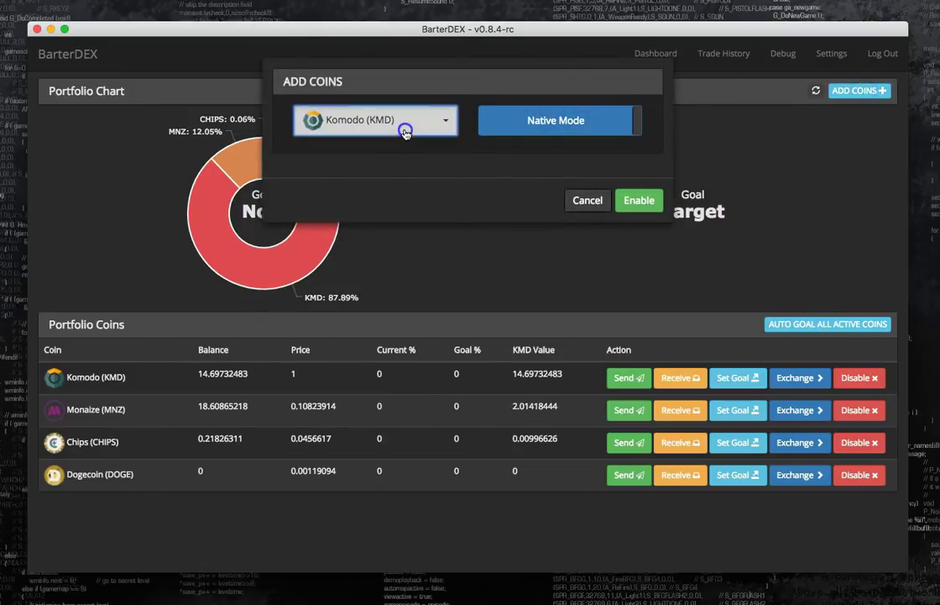
{"action": "left_click", "coordinate": [443, 120]}
{"action": "scroll", "coordinate": [390, 374], "scroll_direction": "down", "scroll_amount": 10}
{"action": "scroll", "coordinate": [403, 399], "scroll_direction": "up", "scroll_amount": 2}
{"action": "scroll", "coordinate": [395, 412], "scroll_direction": "up", "scroll_amount": 3}
{"action": "left_click", "coordinate": [374, 289]}
{"action": "left_click", "coordinate": [552, 130]}
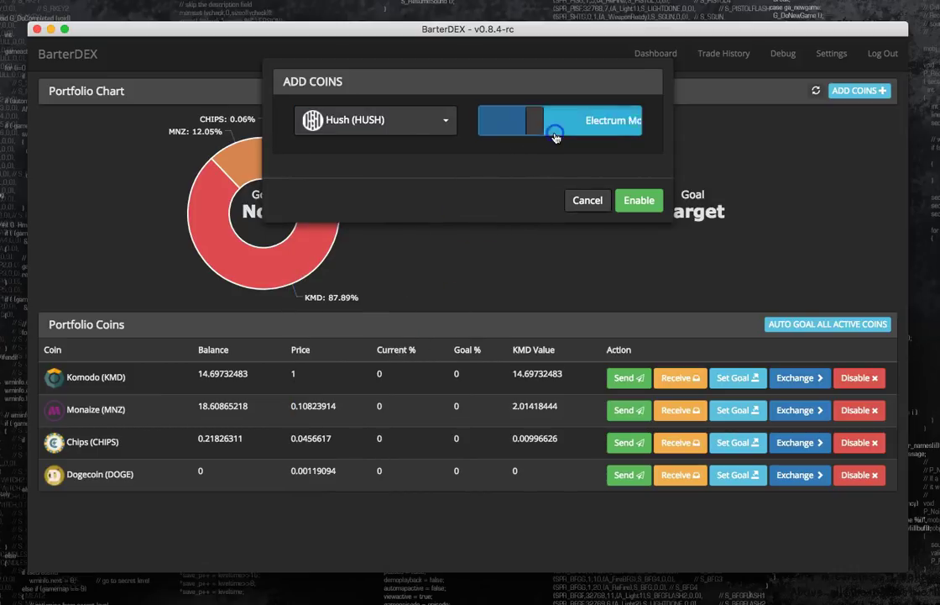
{"action": "left_click", "coordinate": [650, 208]}
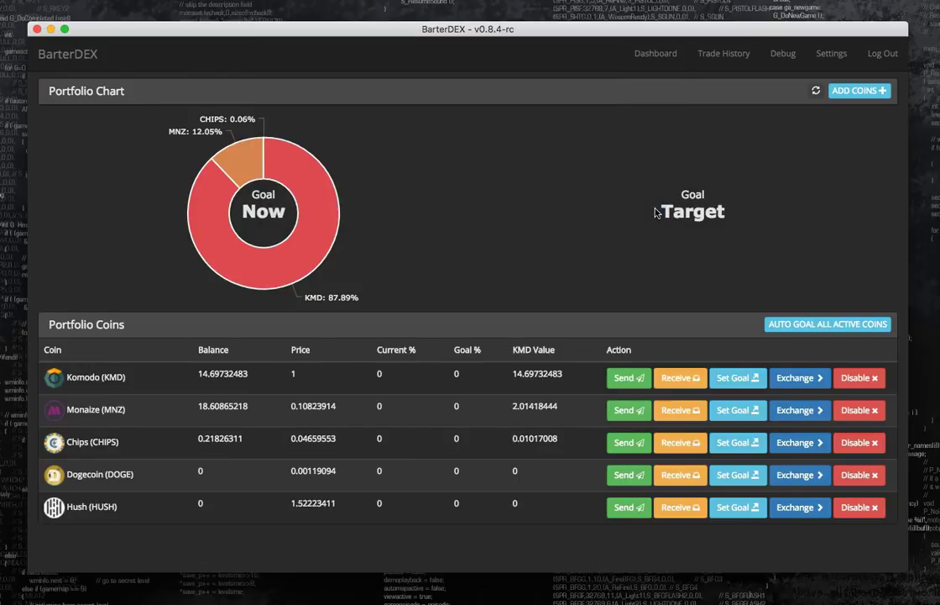
Open the exchange for Hush, refresh the sellers and use the 1.54612052 KMD sell offer as the buy price
{"action": "left_click", "coordinate": [797, 514]}
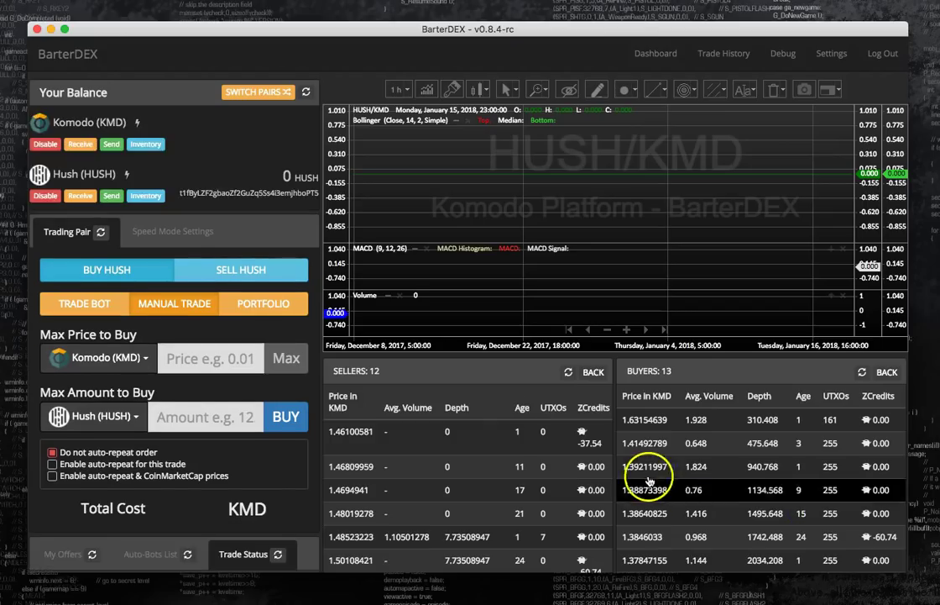
{"action": "left_click", "coordinate": [569, 371]}
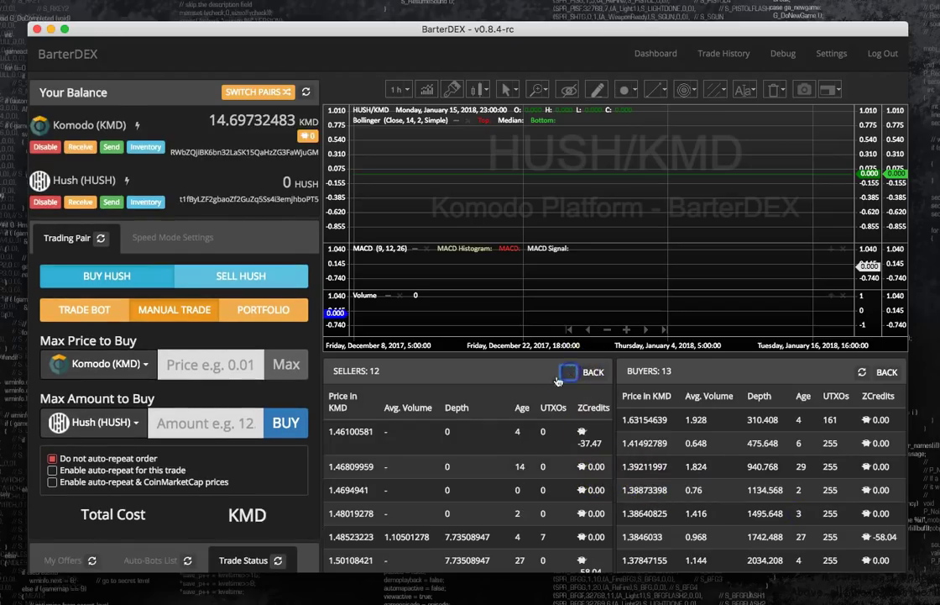
{"action": "scroll", "coordinate": [500, 353], "scroll_direction": "down", "scroll_amount": 3}
{"action": "scroll", "coordinate": [495, 391], "scroll_direction": "down", "scroll_amount": 2}
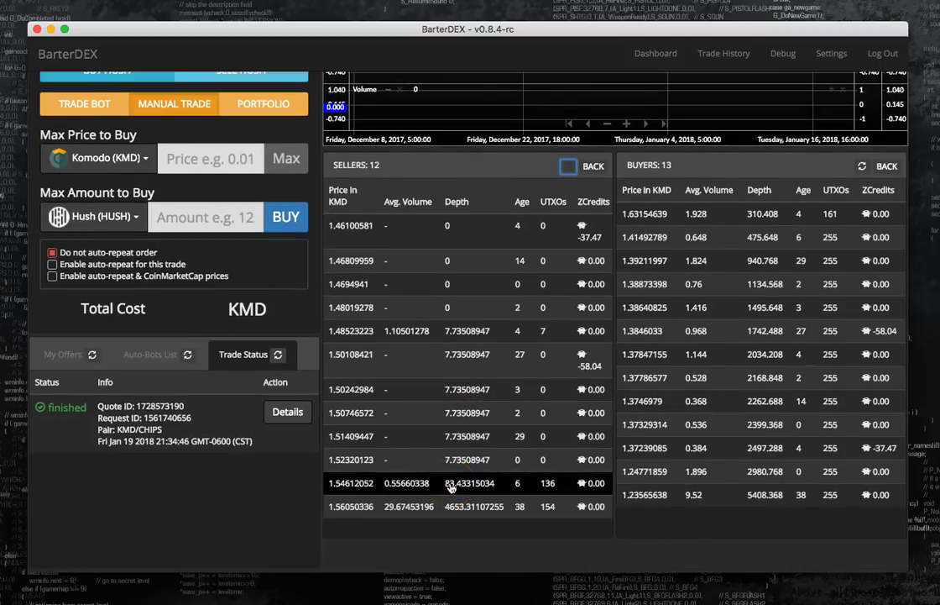
{"action": "left_click", "coordinate": [450, 488]}
{"action": "scroll", "coordinate": [199, 511], "scroll_direction": "up", "scroll_amount": 5}
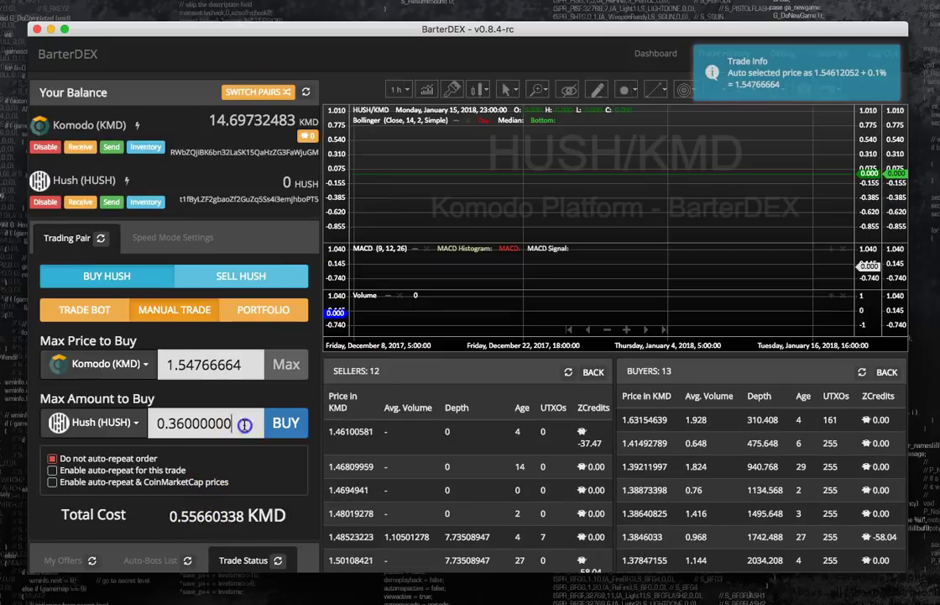
Place a trade bot order to buy 0.2 HUSH at a maximum price of 1.55 KMD
{"action": "left_click_drag", "start_coordinate": [232, 422], "coordinate": [163, 423]}
{"action": "type", "text": "2"}
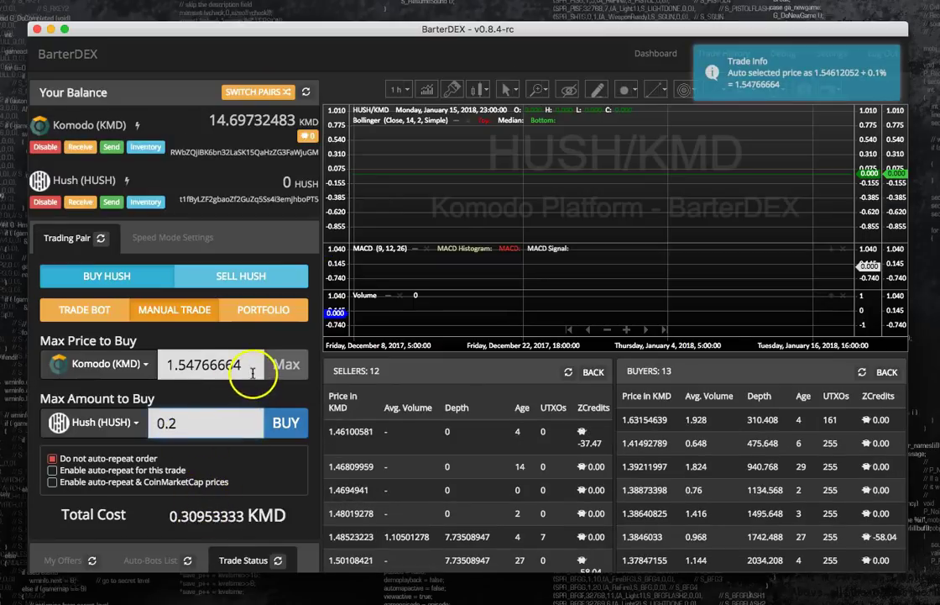
{"action": "left_click_drag", "start_coordinate": [252, 363], "coordinate": [165, 363]}
{"action": "key", "text": "BackSpace"}
{"action": "left_click", "coordinate": [84, 309]}
{"action": "left_click", "coordinate": [271, 433]}
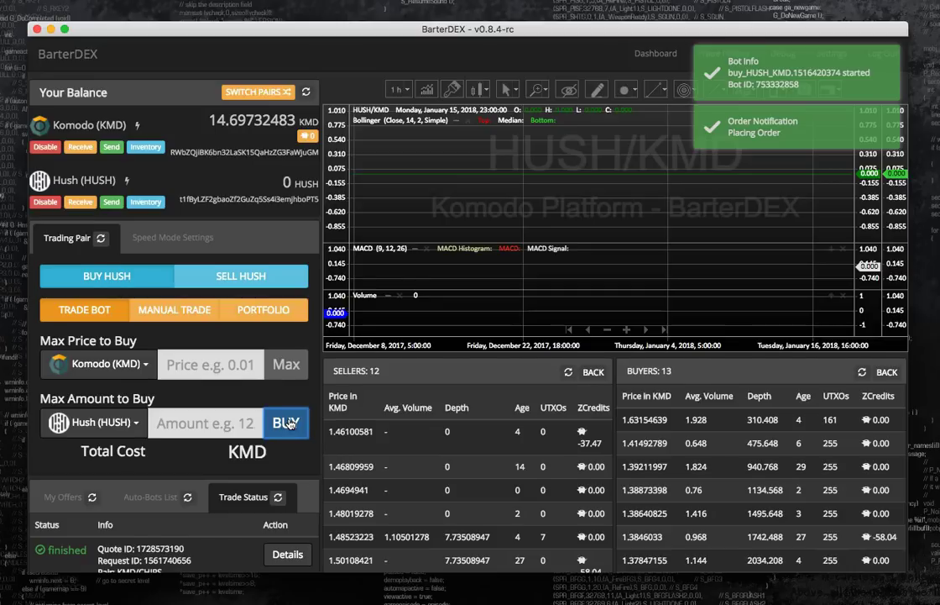
Examine the order book, the trade status and the auto-bots list for the new HUSH buy bot's progress
{"action": "scroll", "coordinate": [287, 423], "scroll_direction": "down", "scroll_amount": 3}
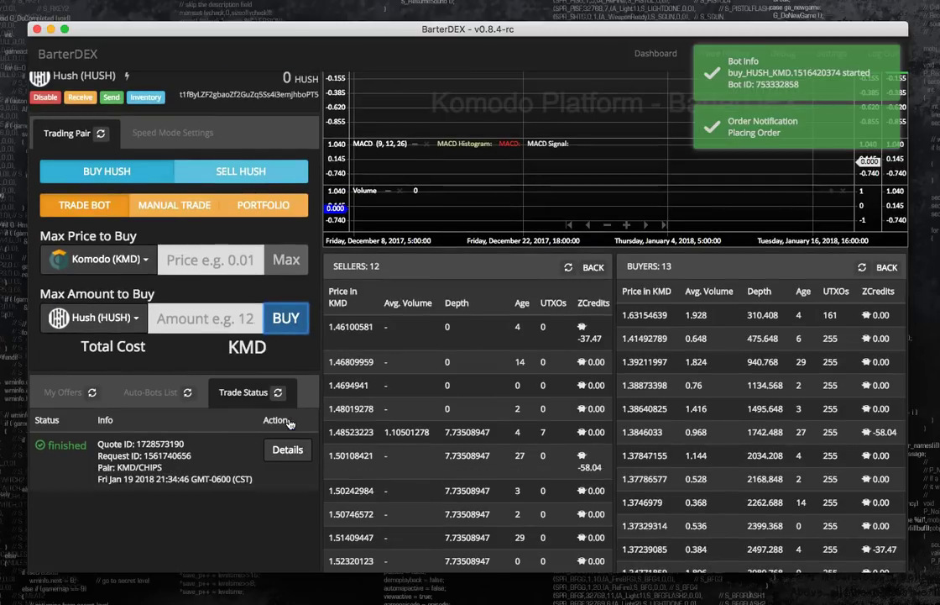
{"action": "left_click", "coordinate": [248, 407]}
{"action": "left_click", "coordinate": [393, 473]}
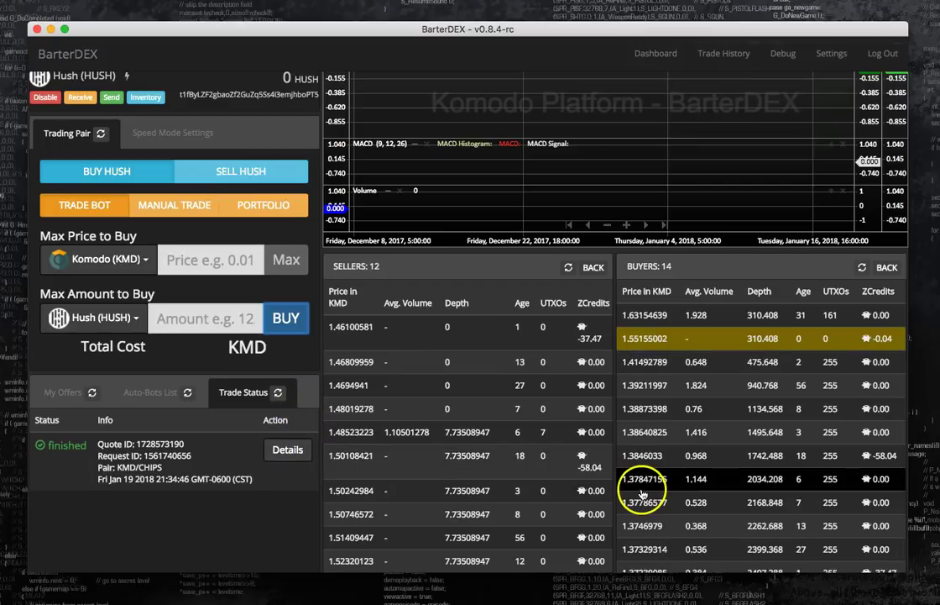
{"action": "left_click", "coordinate": [152, 401]}
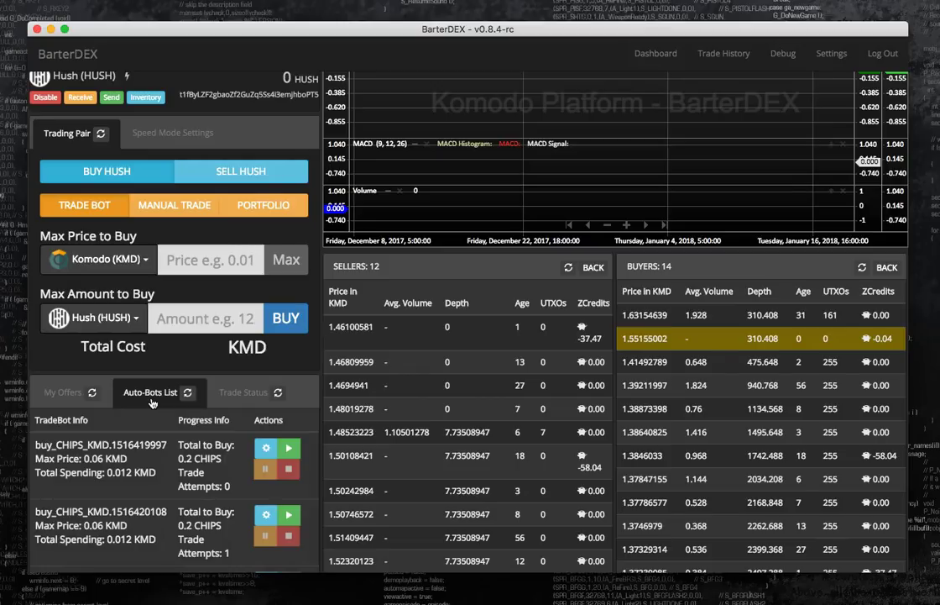
{"action": "scroll", "coordinate": [152, 402], "scroll_direction": "down", "scroll_amount": 2}
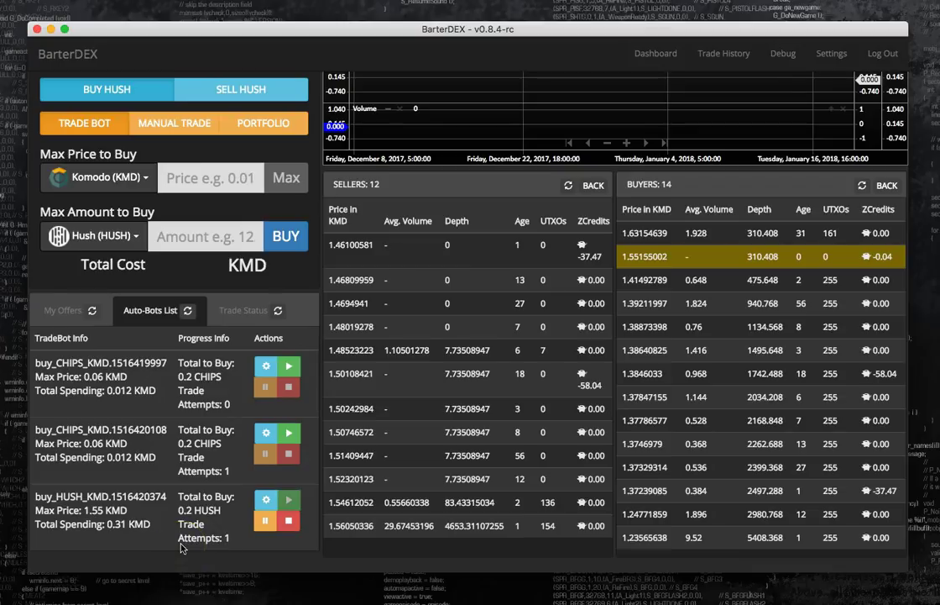
{"action": "left_click_drag", "start_coordinate": [228, 540], "coordinate": [174, 541]}
{"action": "left_click", "coordinate": [156, 545]}
{"action": "left_click", "coordinate": [235, 313]}
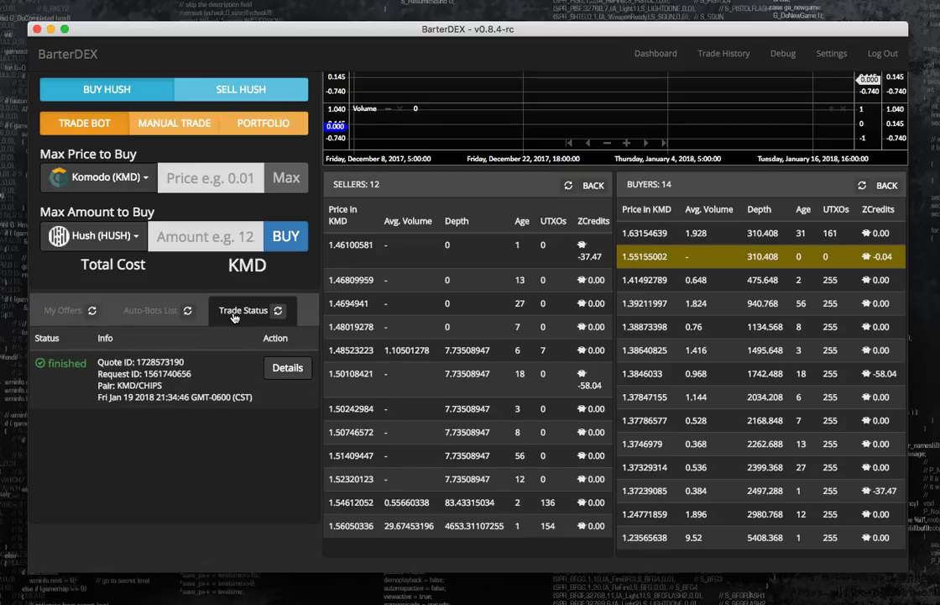
{"action": "left_click", "coordinate": [141, 313]}
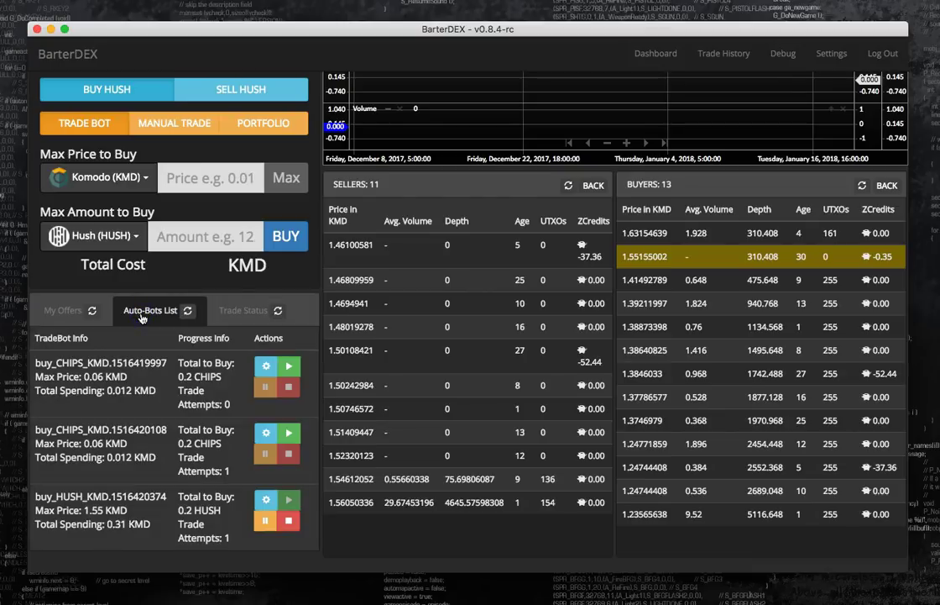
Review the HUSH buy bot's details, trade attempts and settings form, and close them without making changes
{"action": "left_click", "coordinate": [265, 499]}
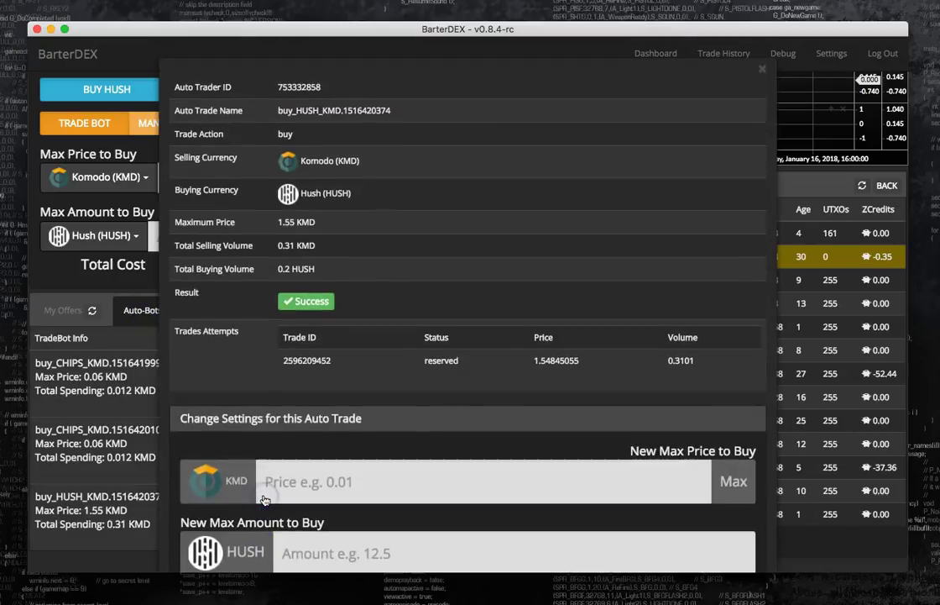
{"action": "scroll", "coordinate": [419, 420], "scroll_direction": "down", "scroll_amount": 3}
{"action": "scroll", "coordinate": [420, 420], "scroll_direction": "up", "scroll_amount": 3}
{"action": "scroll", "coordinate": [462, 406], "scroll_direction": "up", "scroll_amount": 3}
{"action": "scroll", "coordinate": [461, 406], "scroll_direction": "down", "scroll_amount": 3}
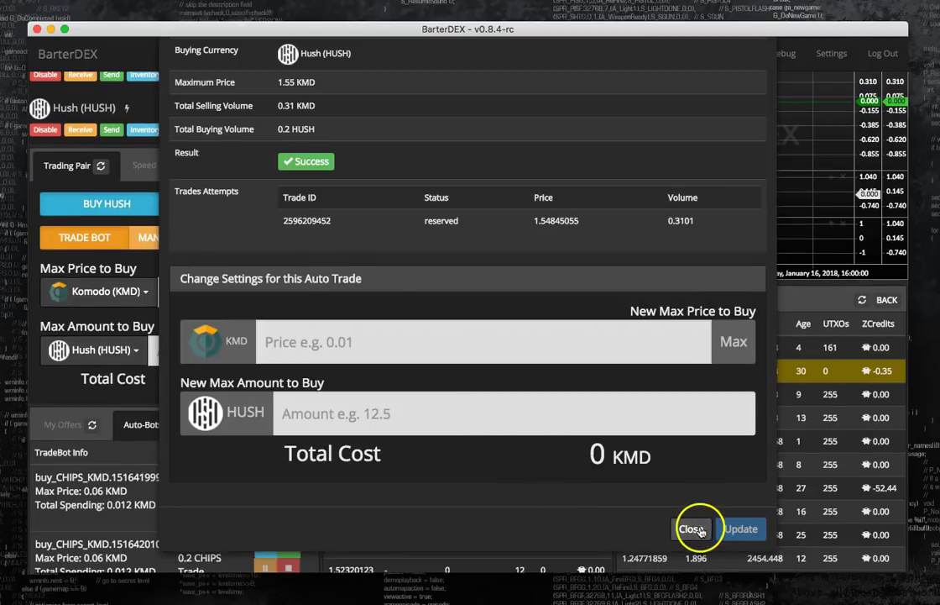
{"action": "left_click", "coordinate": [693, 529]}
{"action": "scroll", "coordinate": [382, 436], "scroll_direction": "down", "scroll_amount": 3}
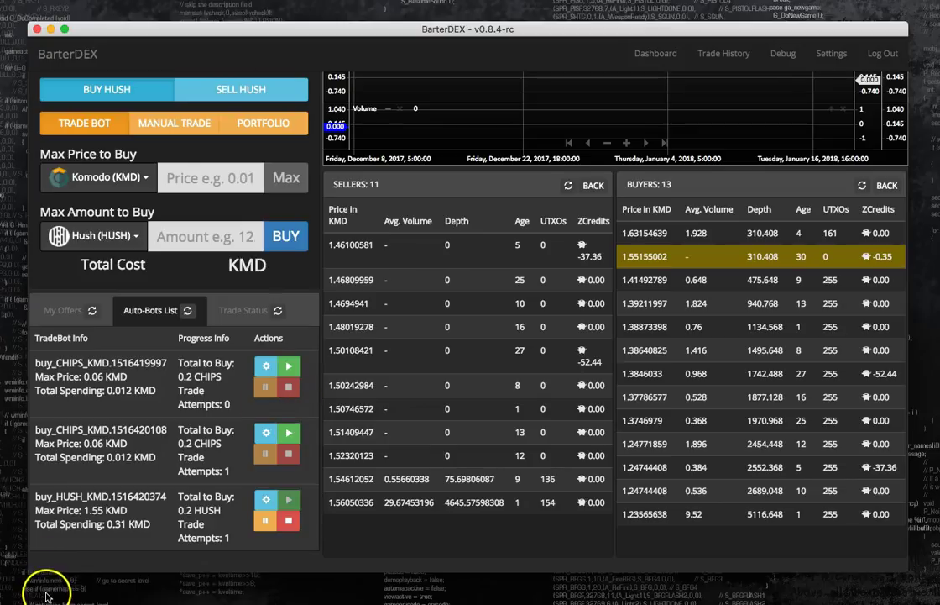
Recheck the auto-bots list and trade status, and read through the full details of the realtime trade
{"action": "left_click", "coordinate": [145, 314]}
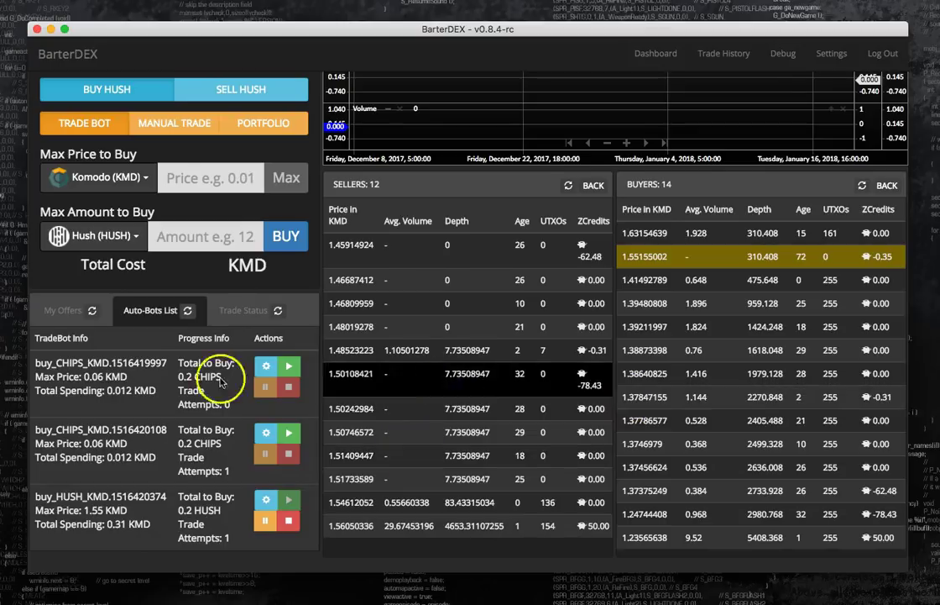
{"action": "left_click", "coordinate": [247, 312]}
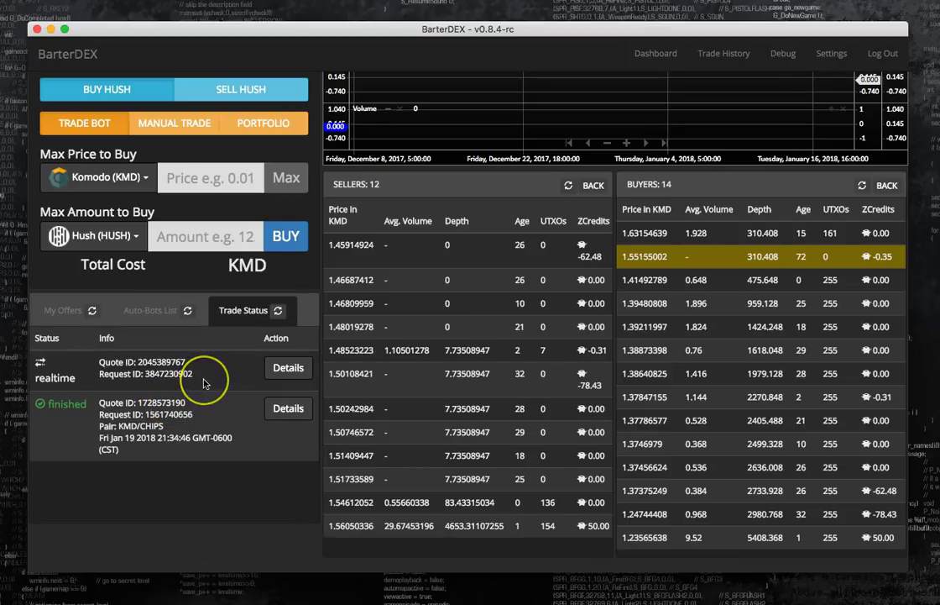
{"action": "left_click_drag", "start_coordinate": [200, 384], "coordinate": [30, 372]}
{"action": "left_click", "coordinate": [156, 502]}
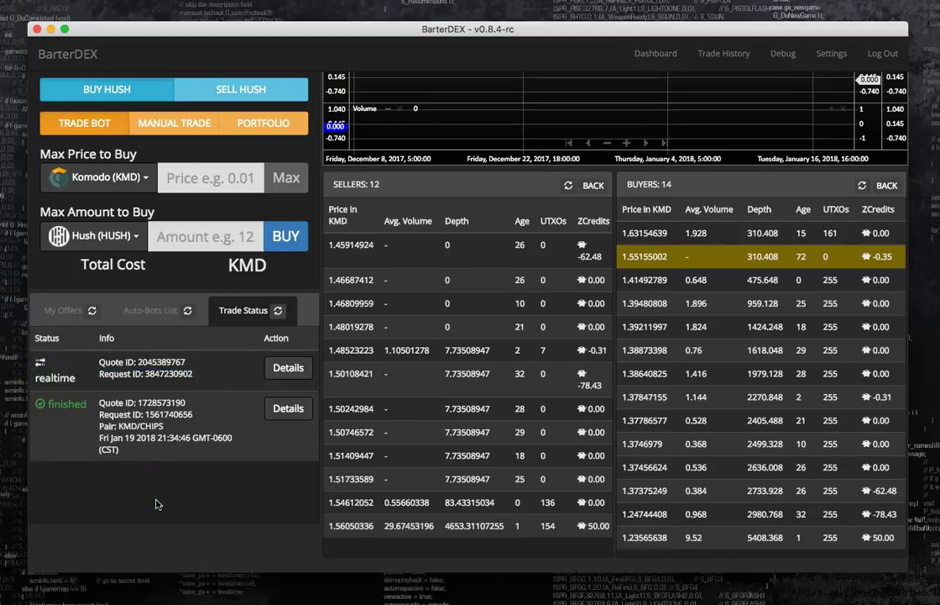
{"action": "left_click", "coordinate": [268, 370]}
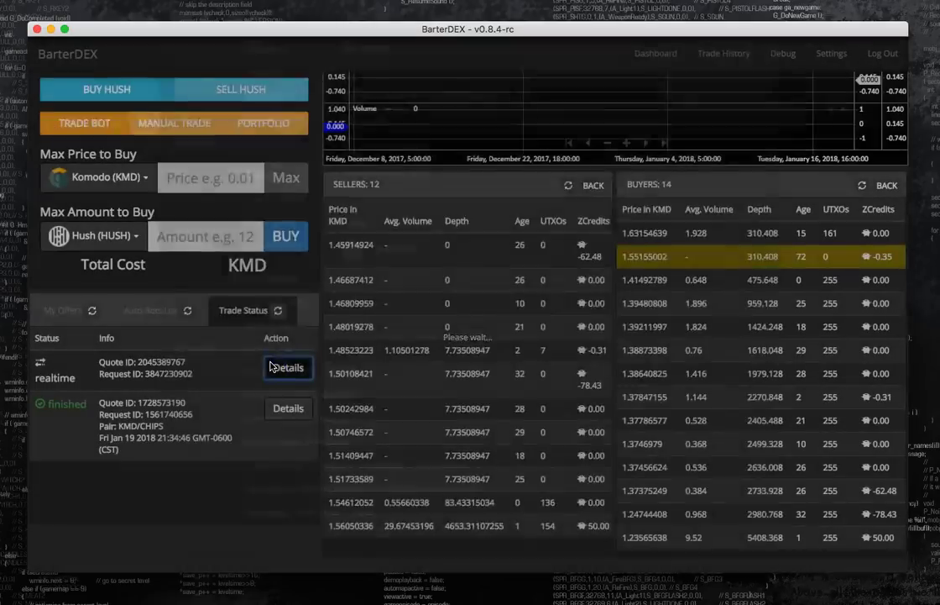
{"action": "scroll", "coordinate": [387, 349], "scroll_direction": "down", "scroll_amount": 3}
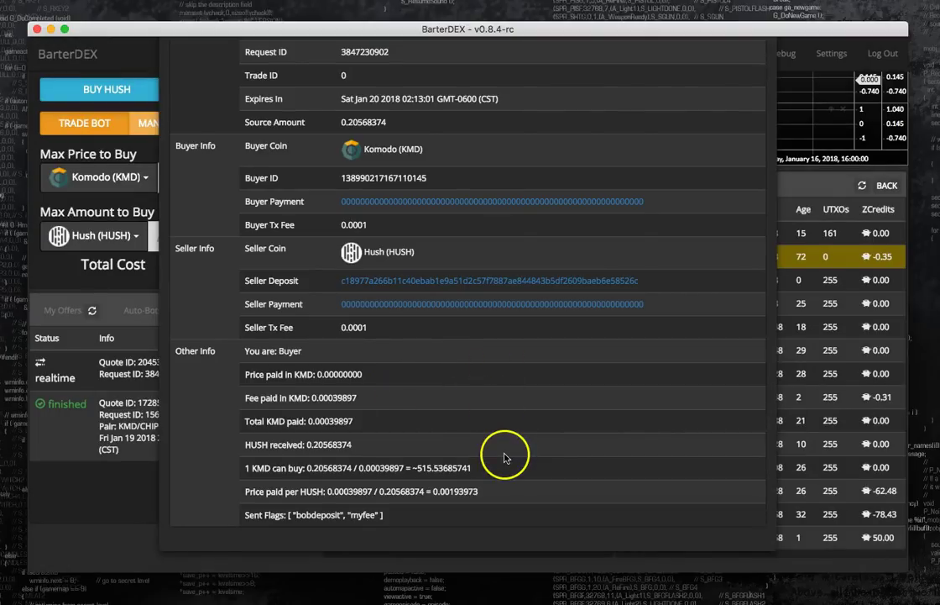
{"action": "scroll", "coordinate": [503, 458], "scroll_direction": "up", "scroll_amount": 5}
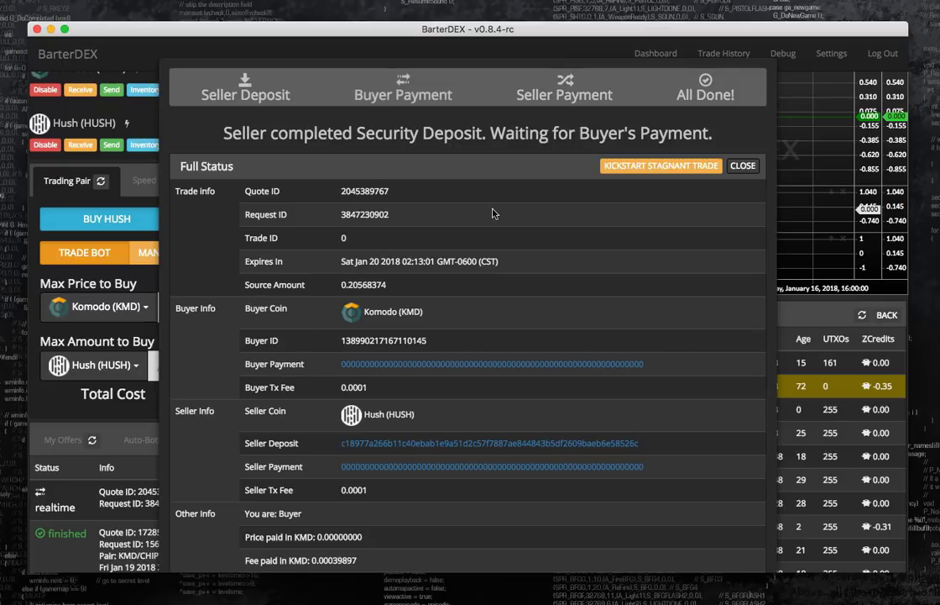
Read through the full status of the realtime HUSH trade down to its sent flags, and close the details
{"action": "scroll", "coordinate": [493, 213], "scroll_direction": "up", "scroll_amount": 2}
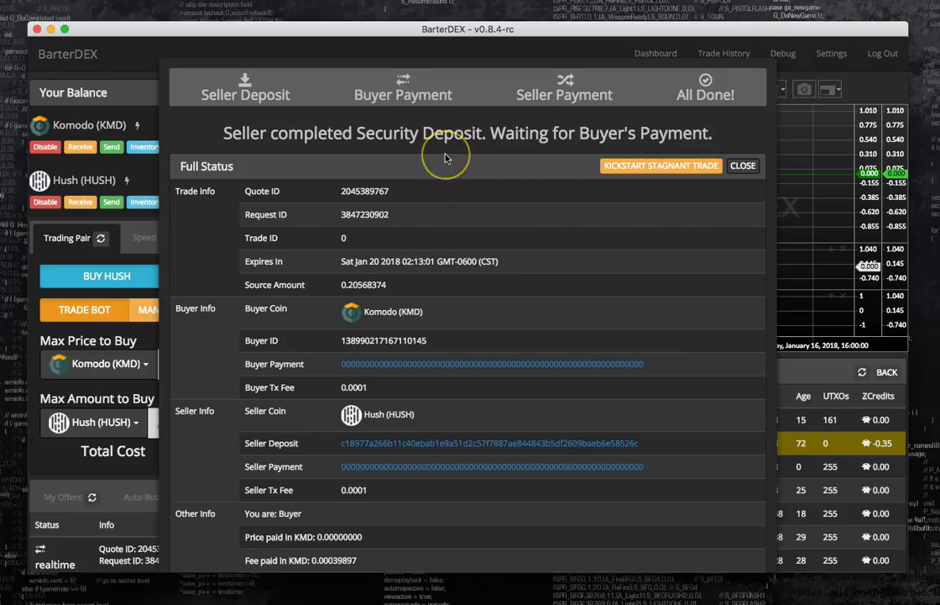
{"action": "scroll", "coordinate": [447, 158], "scroll_direction": "down", "scroll_amount": 6}
{"action": "scroll", "coordinate": [598, 231], "scroll_direction": "up", "scroll_amount": 6}
{"action": "scroll", "coordinate": [520, 153], "scroll_direction": "down", "scroll_amount": 5}
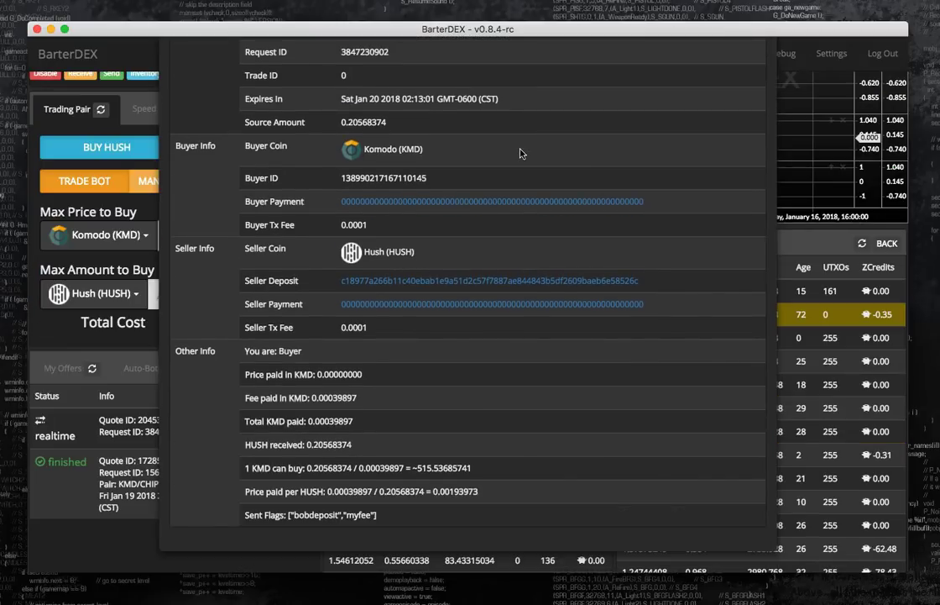
{"action": "scroll", "coordinate": [593, 193], "scroll_direction": "up", "scroll_amount": 5}
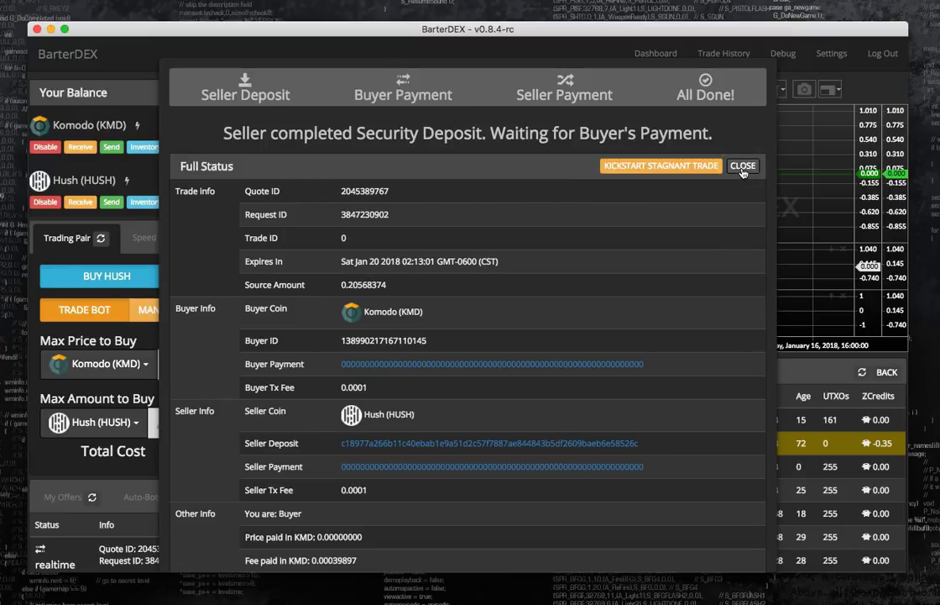
{"action": "left_click", "coordinate": [742, 168]}
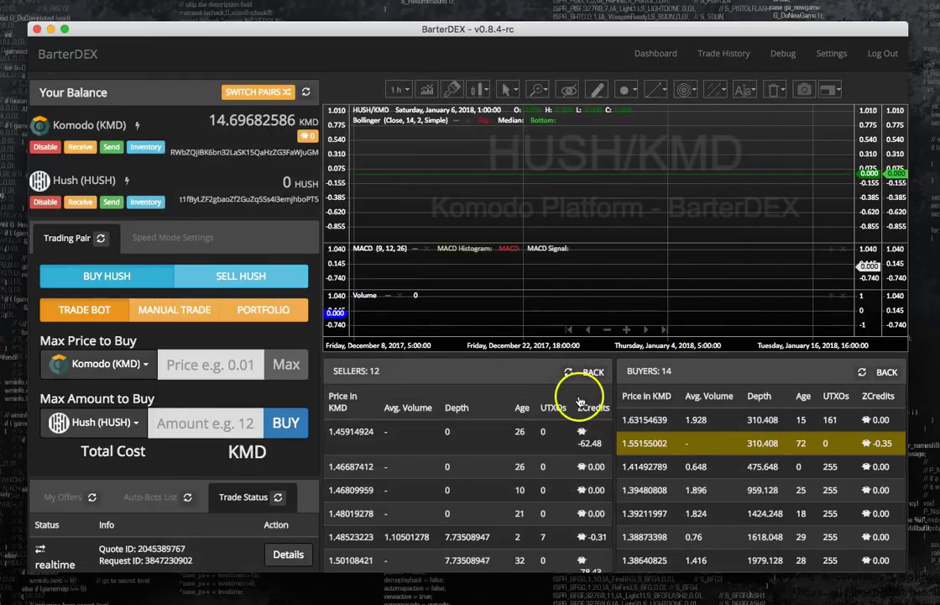
Check the auto-bots list, the trade status and the open offers for the progress of the HUSH purchase
{"action": "scroll", "coordinate": [579, 401], "scroll_direction": "down", "scroll_amount": 5}
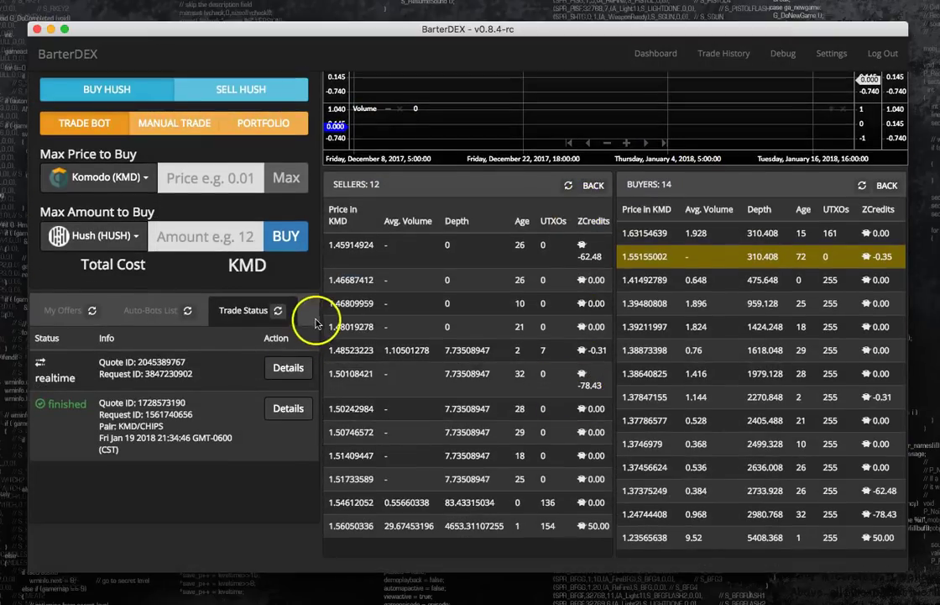
{"action": "left_click", "coordinate": [186, 310]}
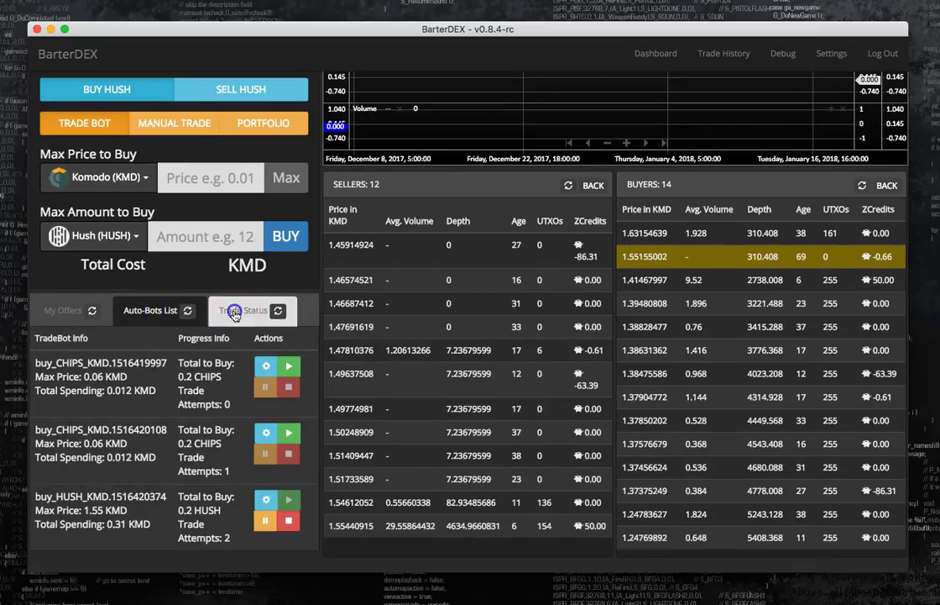
{"action": "left_click", "coordinate": [236, 312]}
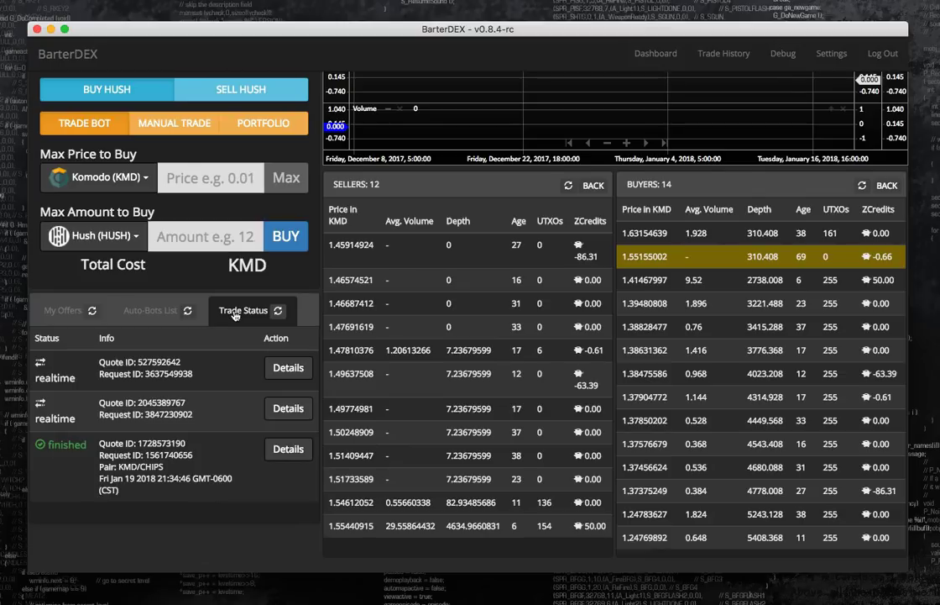
{"action": "left_click", "coordinate": [48, 310]}
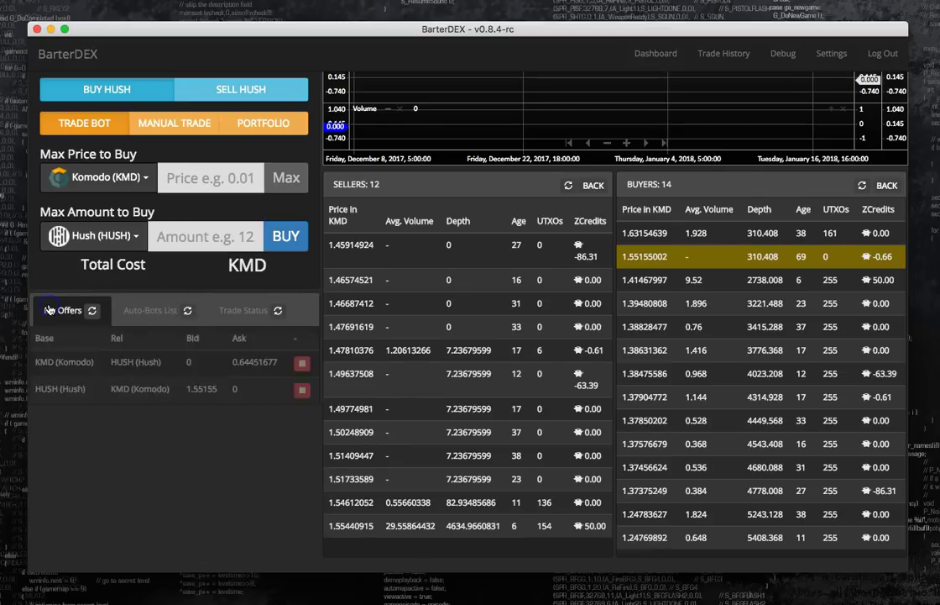
Review the full status of both recent KMD/HUSH trades from the trade status list, and close the details
{"action": "left_click", "coordinate": [238, 312]}
{"action": "left_click", "coordinate": [285, 369]}
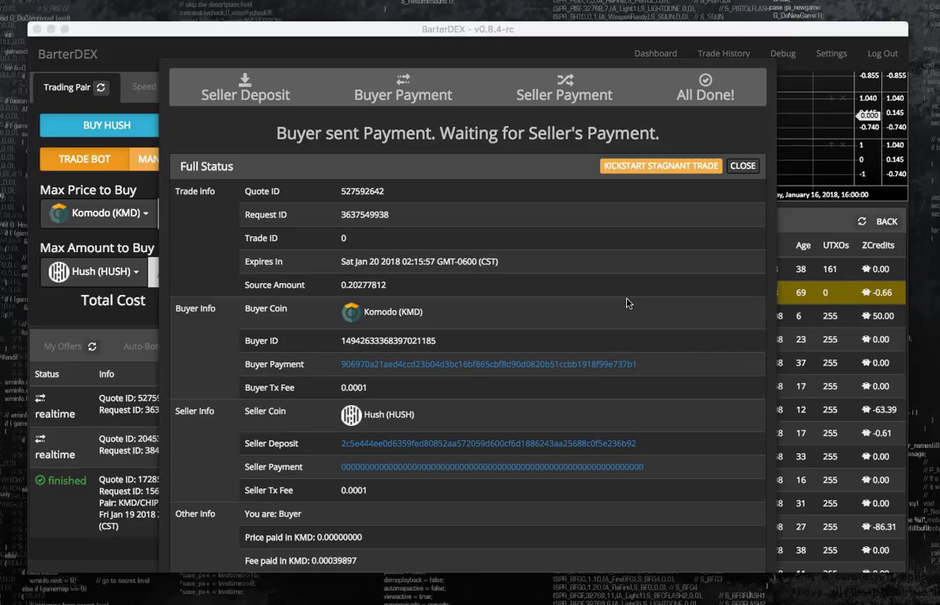
{"action": "scroll", "coordinate": [626, 302], "scroll_direction": "down", "scroll_amount": 5}
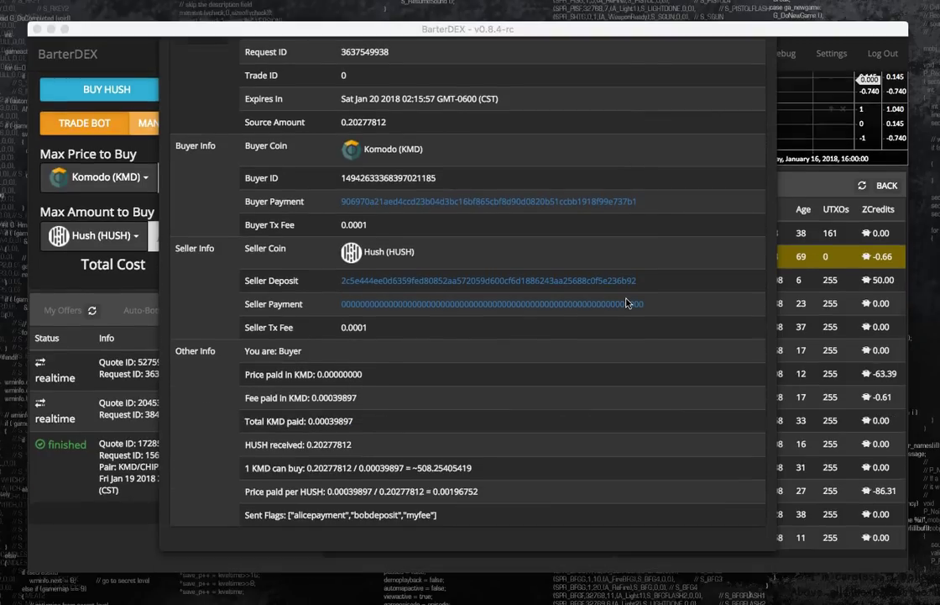
{"action": "scroll", "coordinate": [626, 303], "scroll_direction": "up", "scroll_amount": 5}
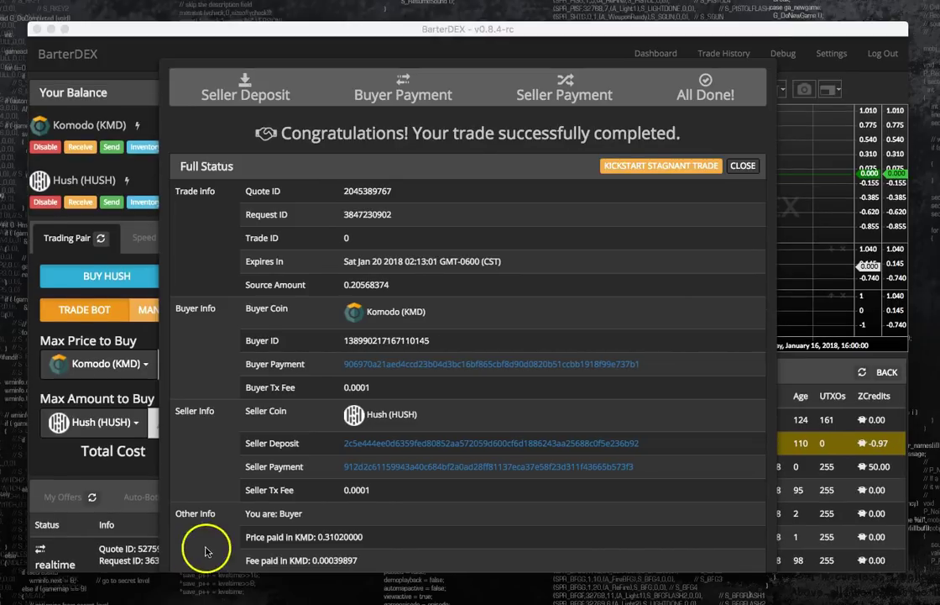
{"action": "scroll", "coordinate": [214, 555], "scroll_direction": "down", "scroll_amount": 5}
{"action": "scroll", "coordinate": [283, 522], "scroll_direction": "up", "scroll_amount": 5}
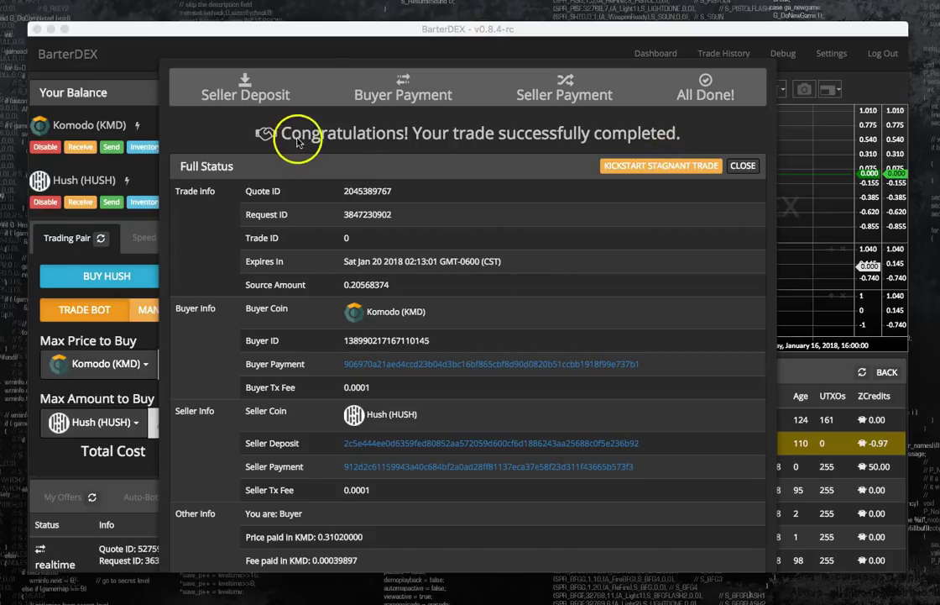
{"action": "left_click", "coordinate": [743, 166]}
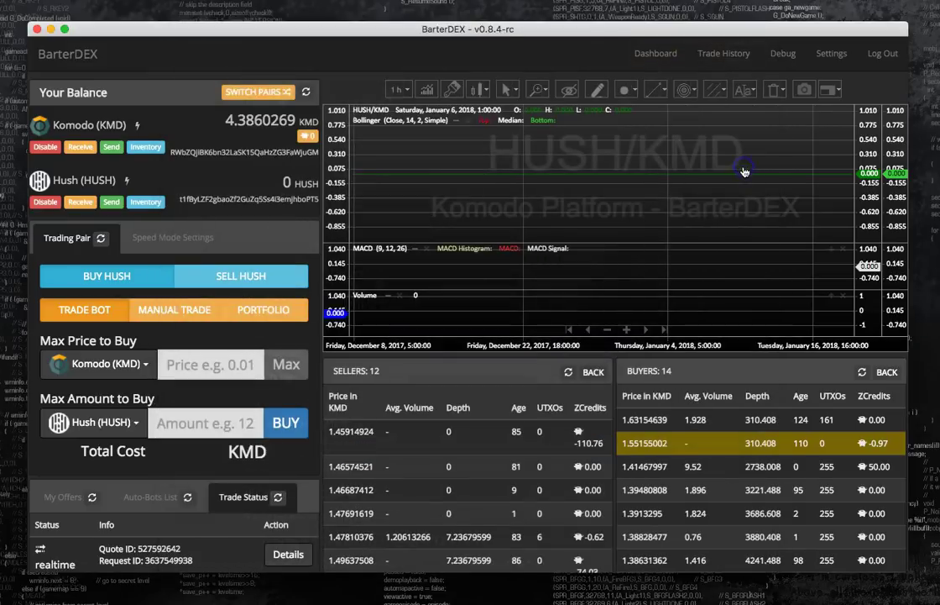
Stop the HUSH buy bot with the 1.55 KMD maximum price in the auto-bots list
{"action": "scroll", "coordinate": [276, 399], "scroll_direction": "down", "scroll_amount": 3}
{"action": "left_click", "coordinate": [143, 375]}
{"action": "scroll", "coordinate": [210, 391], "scroll_direction": "down", "scroll_amount": 2}
{"action": "left_click", "coordinate": [296, 522]}
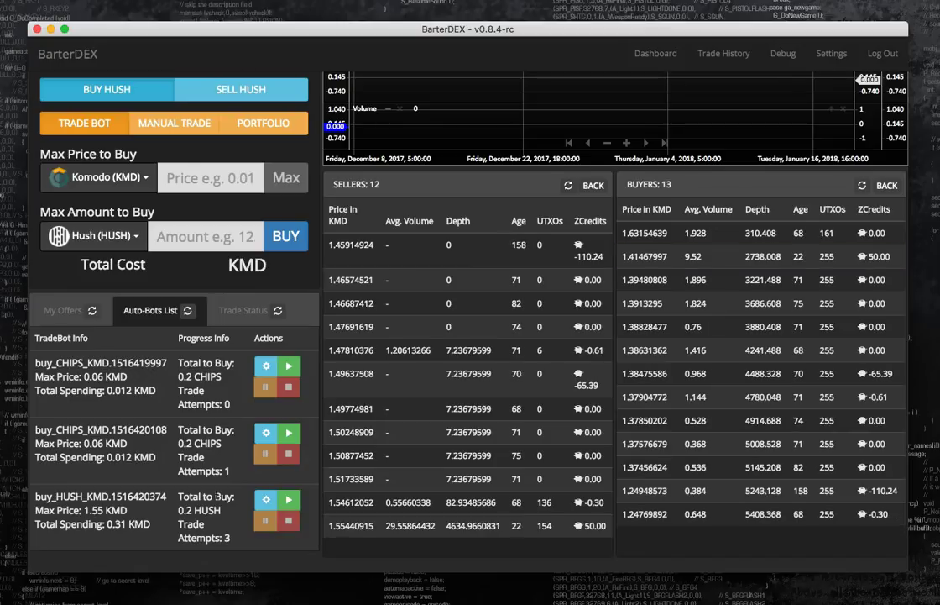
Refresh the portfolio on the dashboard and check the Hush (HUSH) balance
{"action": "scroll", "coordinate": [216, 495], "scroll_direction": "up", "scroll_amount": 5}
{"action": "left_click", "coordinate": [657, 56]}
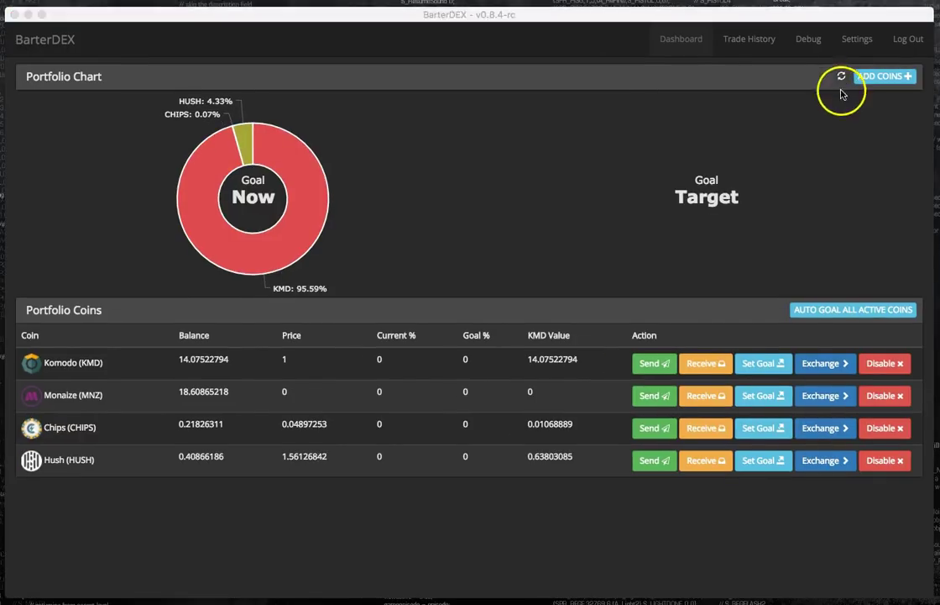
{"action": "left_click", "coordinate": [841, 80]}
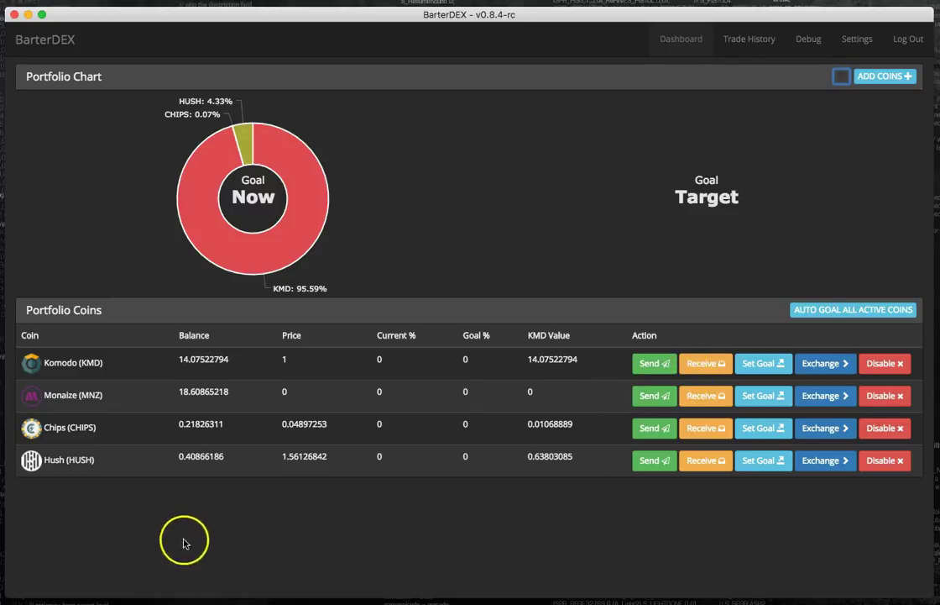
{"action": "left_click_drag", "start_coordinate": [155, 454], "coordinate": [223, 456]}
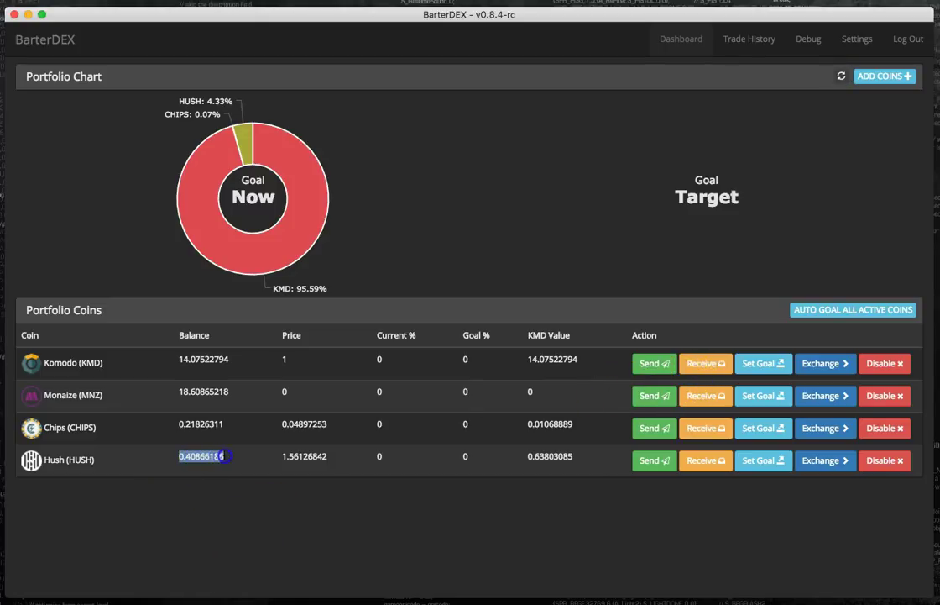
{"action": "left_click", "coordinate": [610, 522]}
Open the exchange for HUSH and look through the finished trades in its trade status and its auto-bots list
{"action": "left_click", "coordinate": [827, 462]}
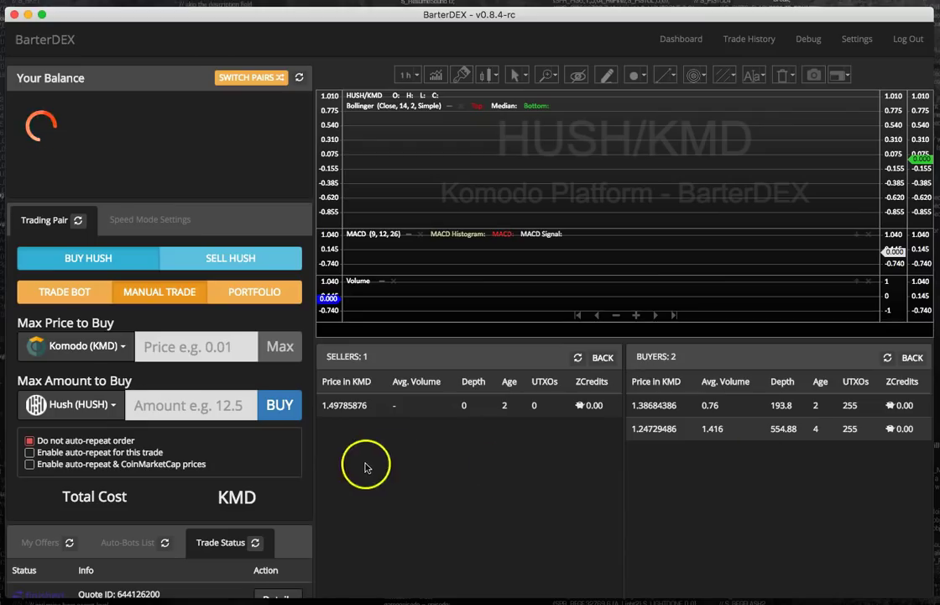
{"action": "scroll", "coordinate": [355, 463], "scroll_direction": "down", "scroll_amount": 3}
{"action": "scroll", "coordinate": [210, 455], "scroll_direction": "down", "scroll_amount": 2}
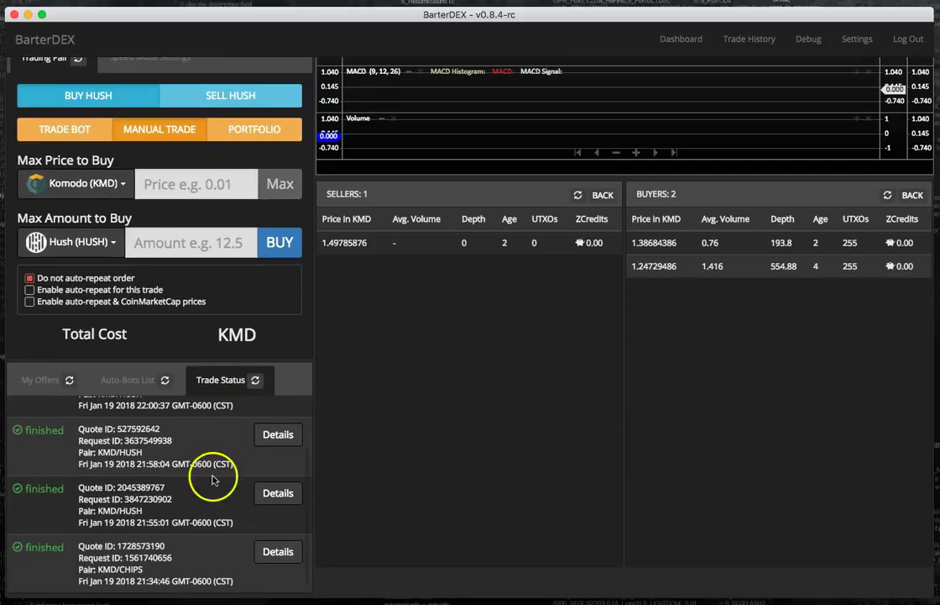
{"action": "scroll", "coordinate": [210, 471], "scroll_direction": "up", "scroll_amount": 2}
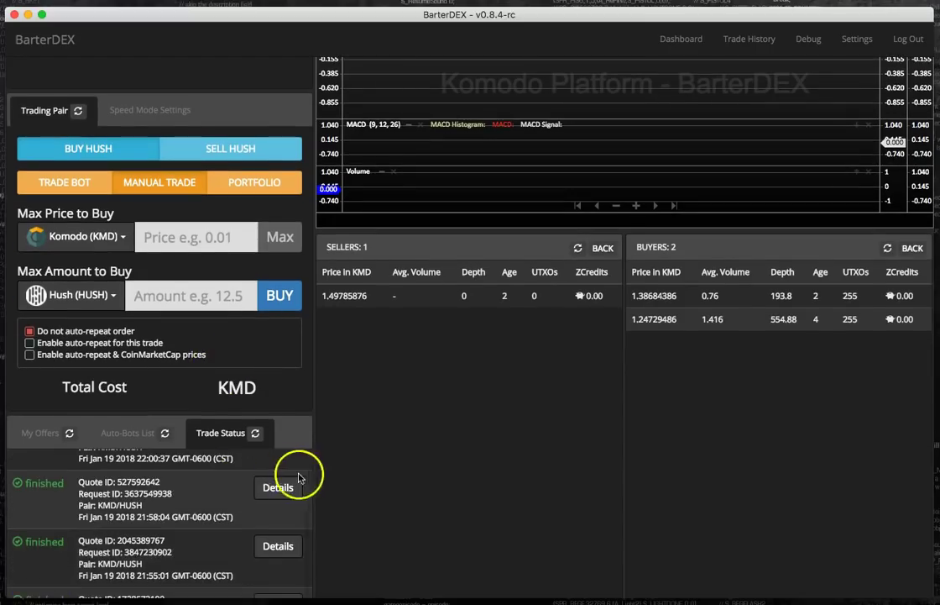
{"action": "scroll", "coordinate": [285, 495], "scroll_direction": "up", "scroll_amount": 2}
{"action": "left_click", "coordinate": [140, 445]}
{"action": "scroll", "coordinate": [455, 550], "scroll_direction": "down", "scroll_amount": 1}
{"action": "left_click", "coordinate": [220, 396]}
Read through the full status of the most recent KMD/HUSH trade, and close the details
{"action": "left_click", "coordinate": [278, 454]}
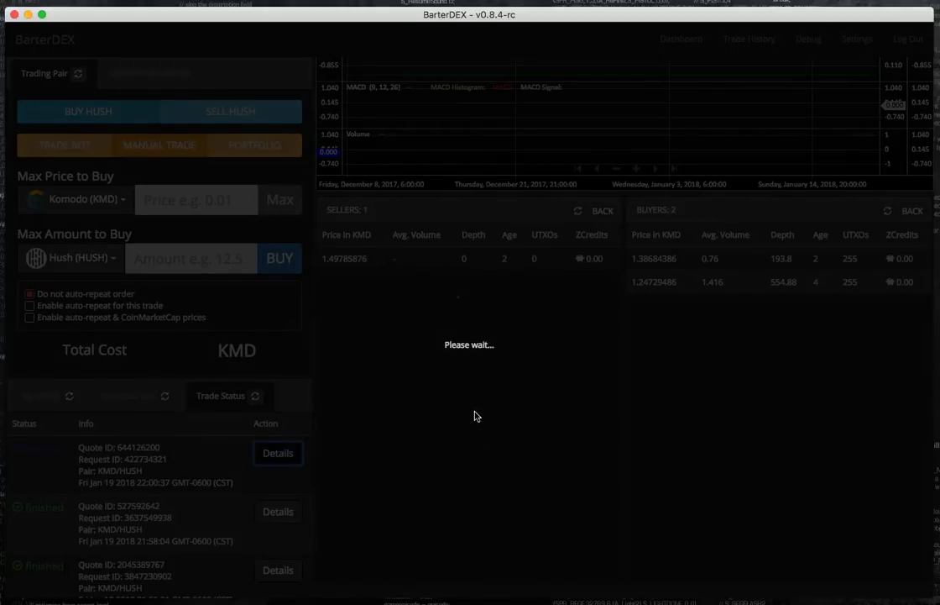
{"action": "scroll", "coordinate": [503, 432], "scroll_direction": "down", "scroll_amount": 3}
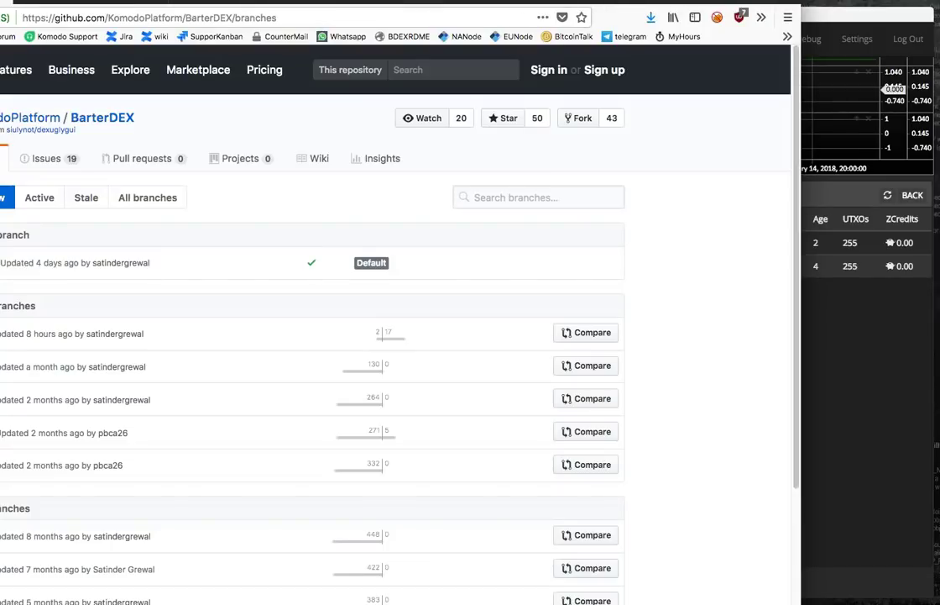
{"action": "key", "text": "super+m"}
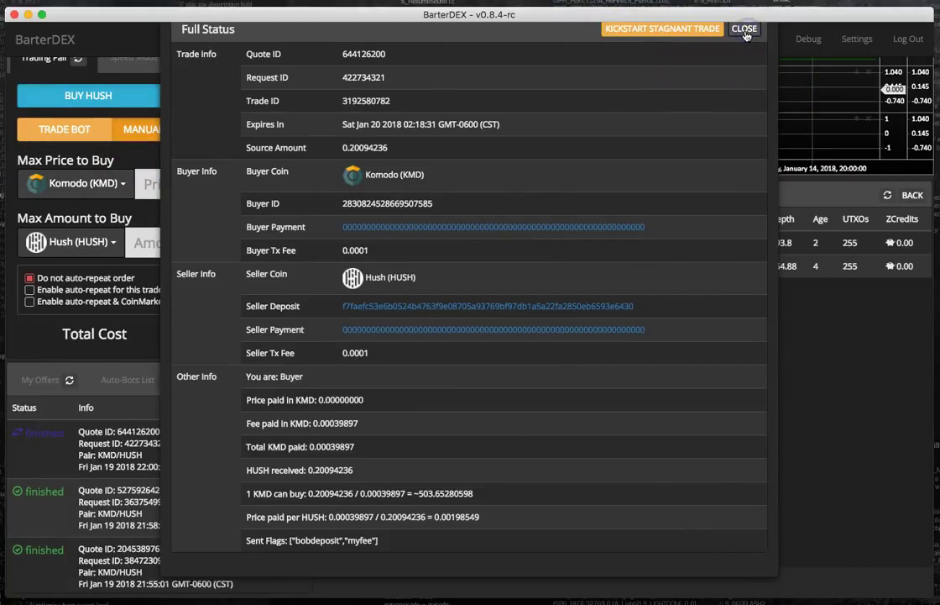
{"action": "scroll", "coordinate": [693, 284], "scroll_direction": "up", "scroll_amount": 3}
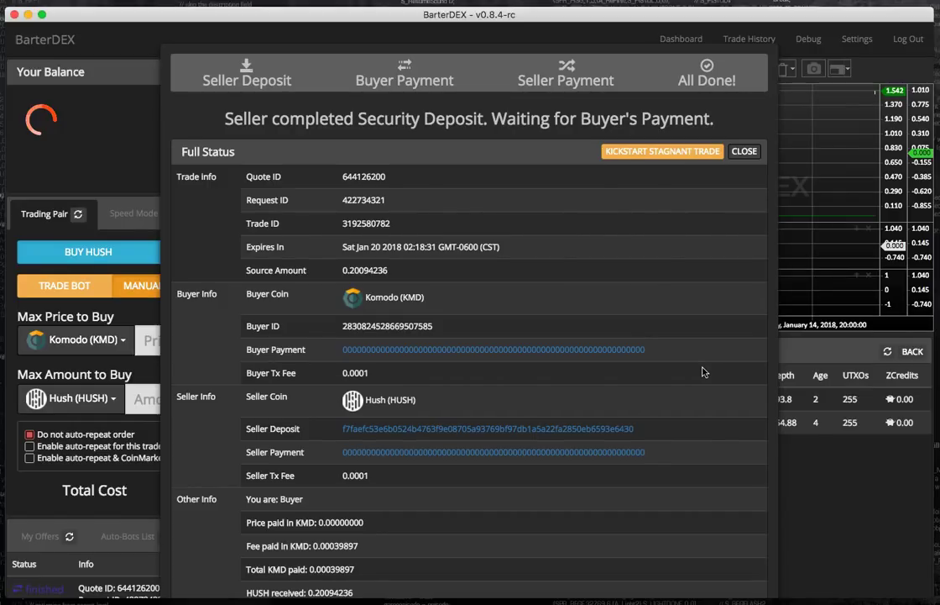
{"action": "left_click", "coordinate": [744, 152]}
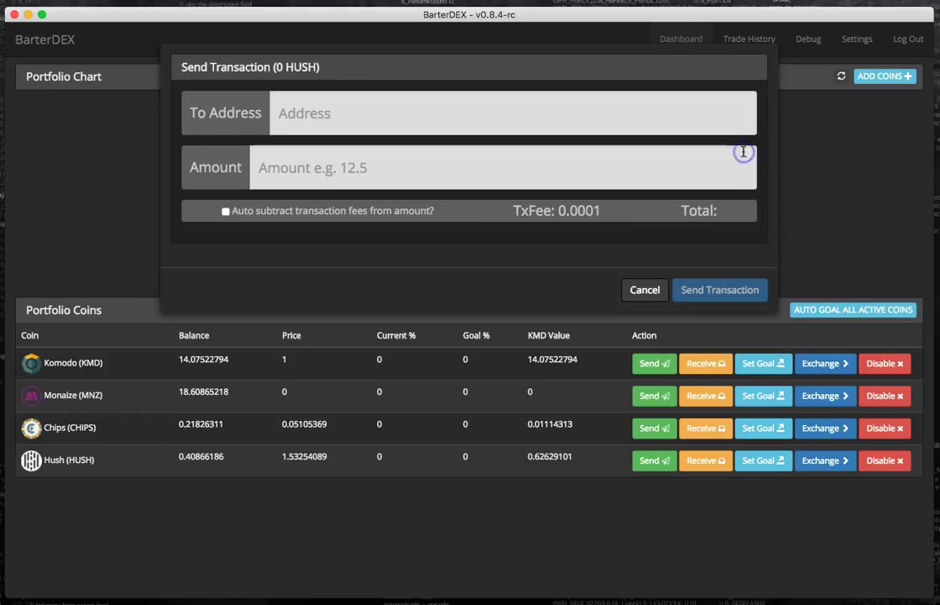
View the HUSH send form from the portfolio dashboard without sending anything, and log out
{"action": "left_click", "coordinate": [698, 37]}
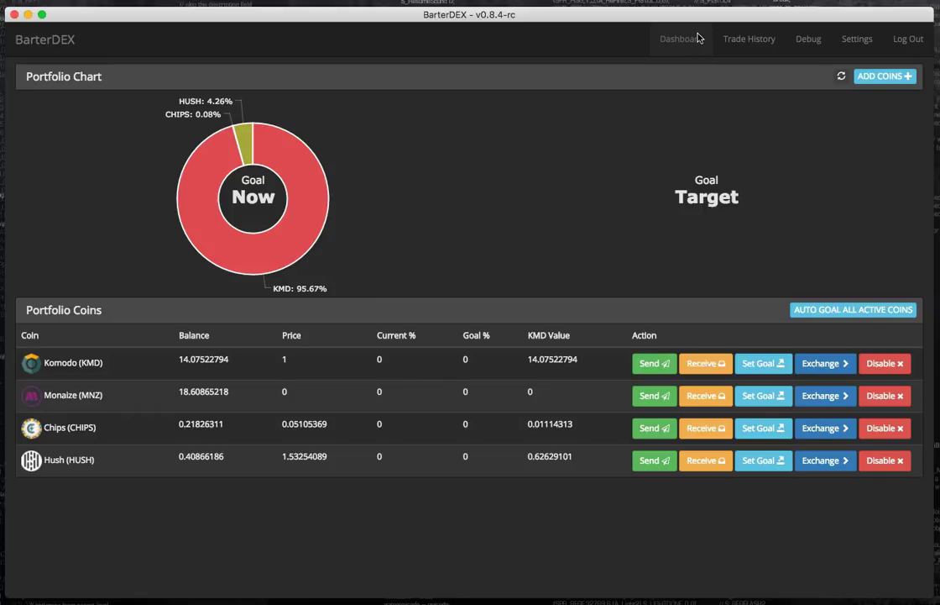
{"action": "left_click", "coordinate": [655, 465]}
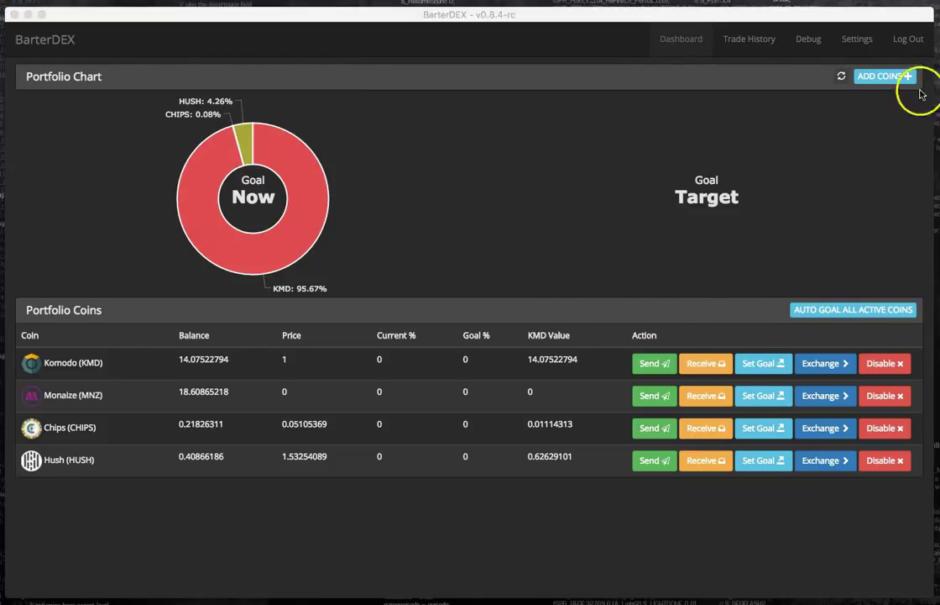
{"action": "left_click", "coordinate": [906, 43]}
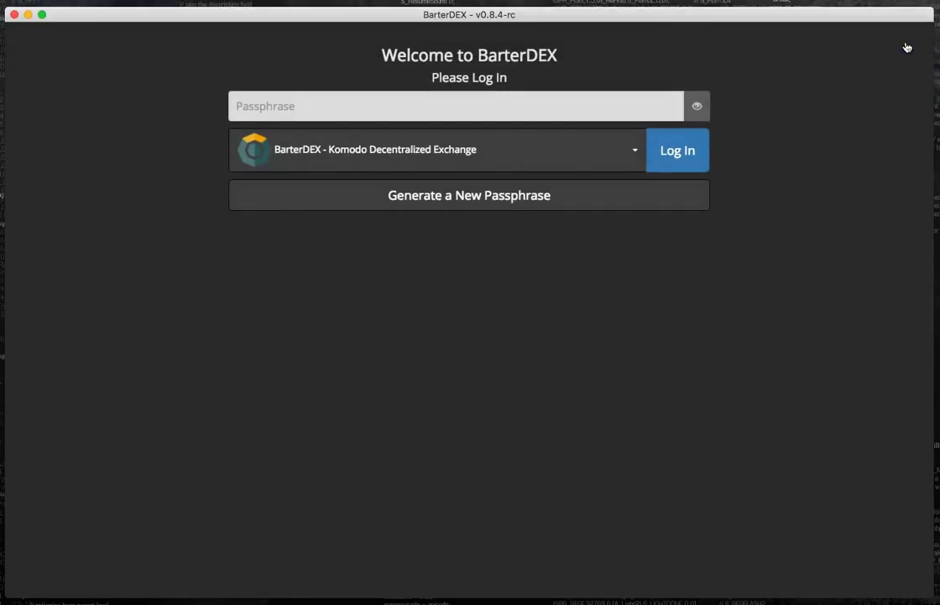